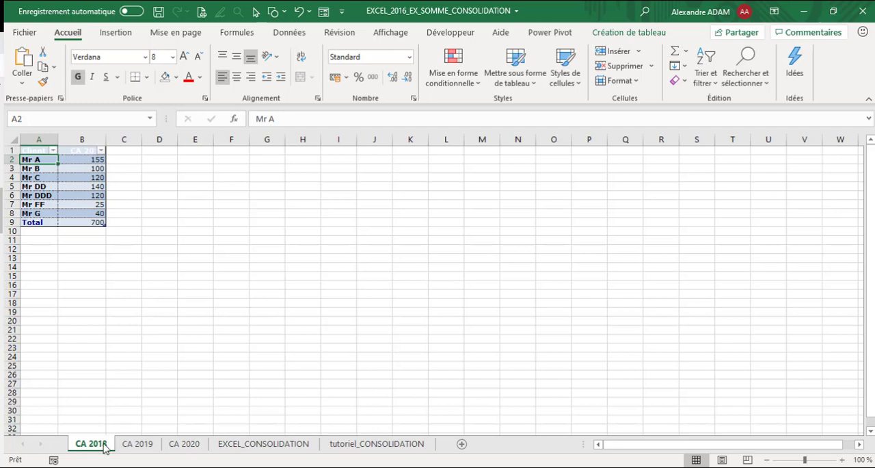
Step: Review the CA 2019 and CA 2020 sheets and widen column B slightly on the CA 2018 sheet
click(140, 444)
click(188, 444)
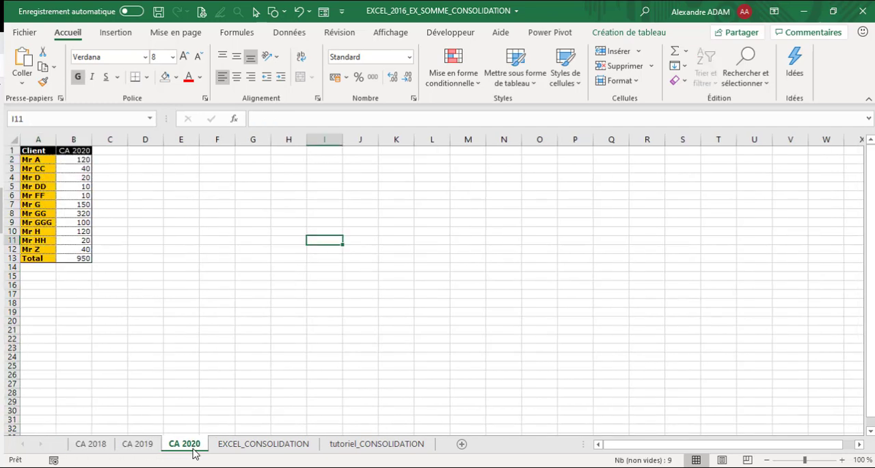
click(91, 443)
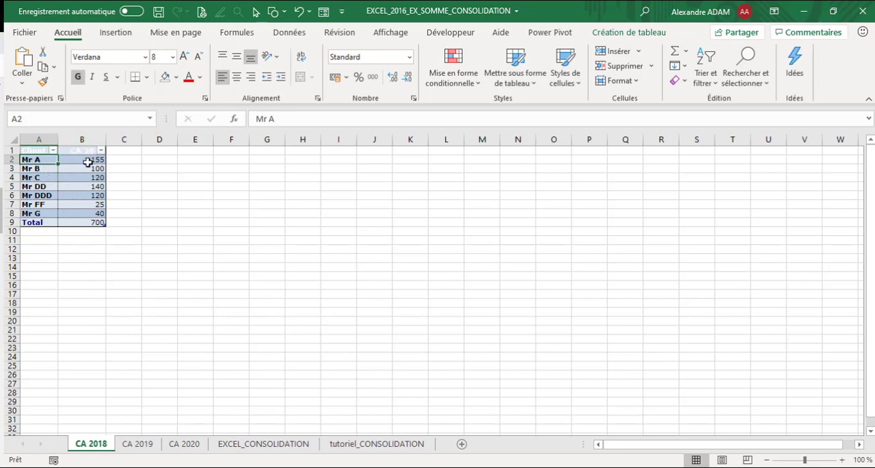
drag(106, 140, 114, 140)
Step: Adjust the width of column B and increase the header row's height on the CA 2019 sheet
click(145, 443)
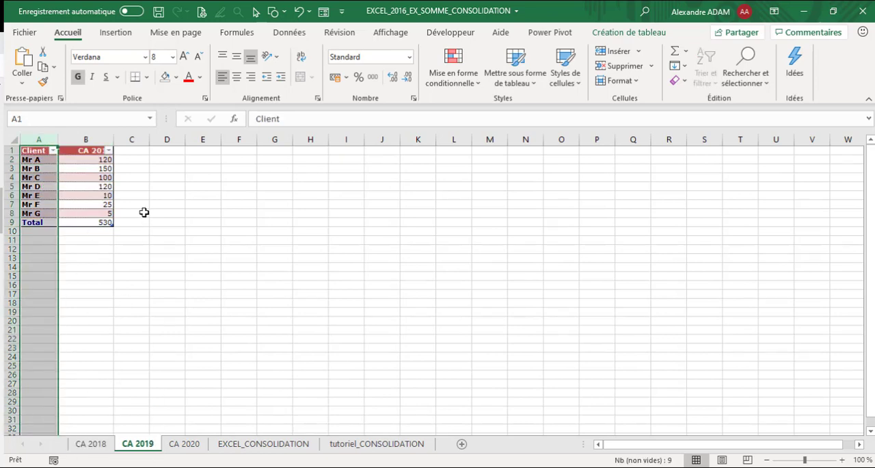
click(42, 159)
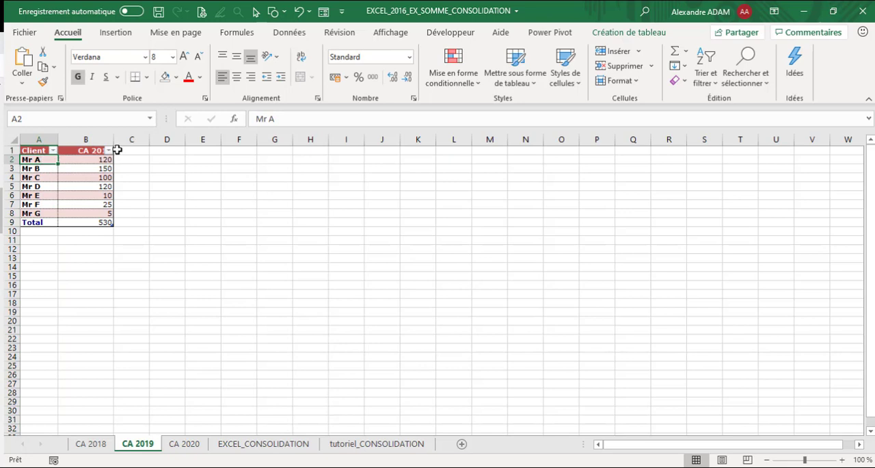
double_click(114, 141)
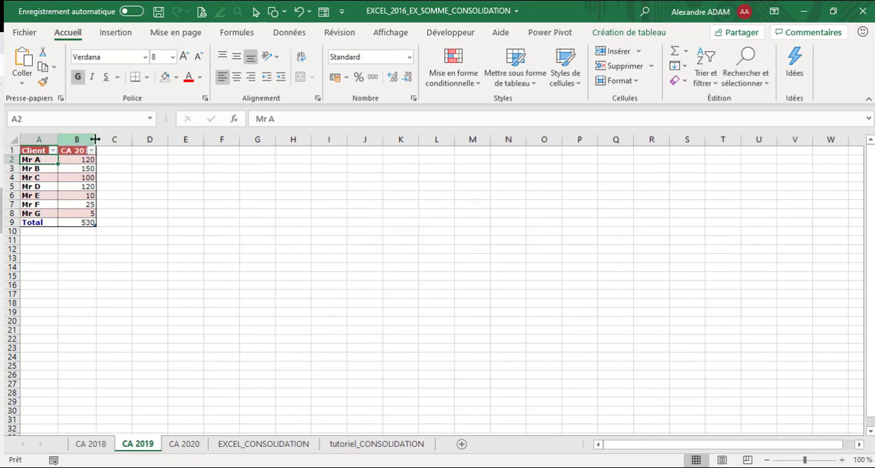
drag(96, 140, 114, 140)
drag(11, 155, 11, 166)
Step: Align the CA 2019 header in cell B1 vertically to the middle and horizontally to the left
click(93, 155)
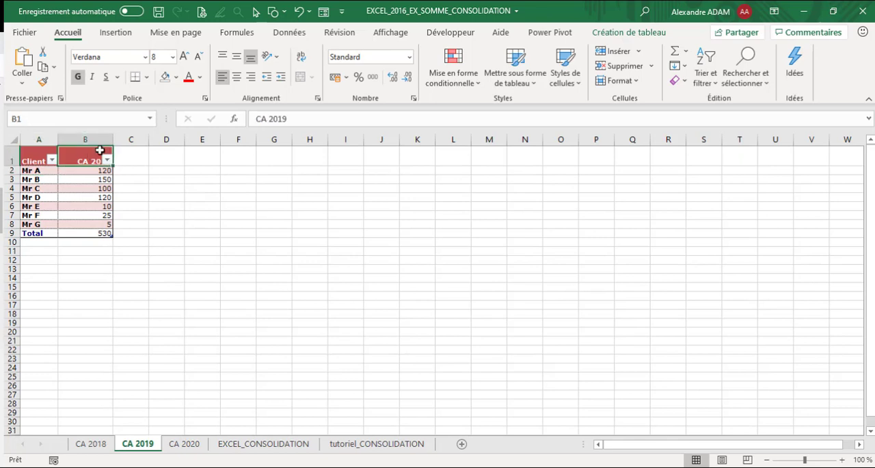
click(236, 58)
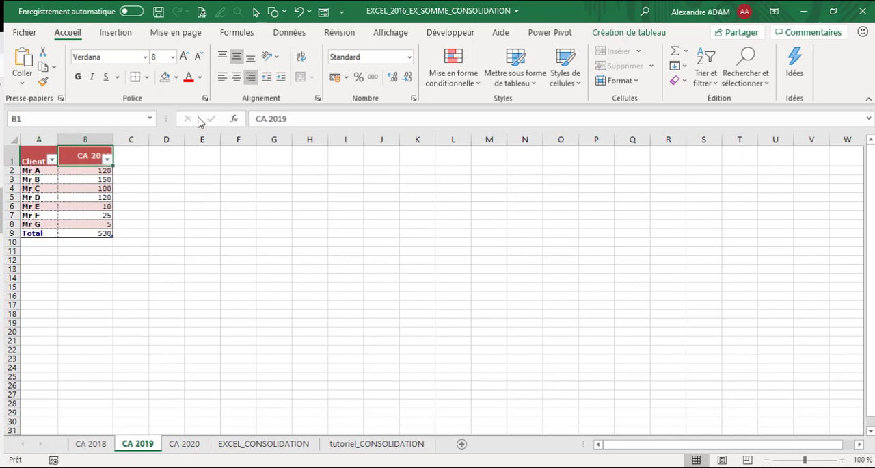
click(223, 76)
click(206, 260)
Step: Compare the first client's turnover in cell B2 across the CA 2020, CA 2019 and CA 2018 sheets
click(185, 444)
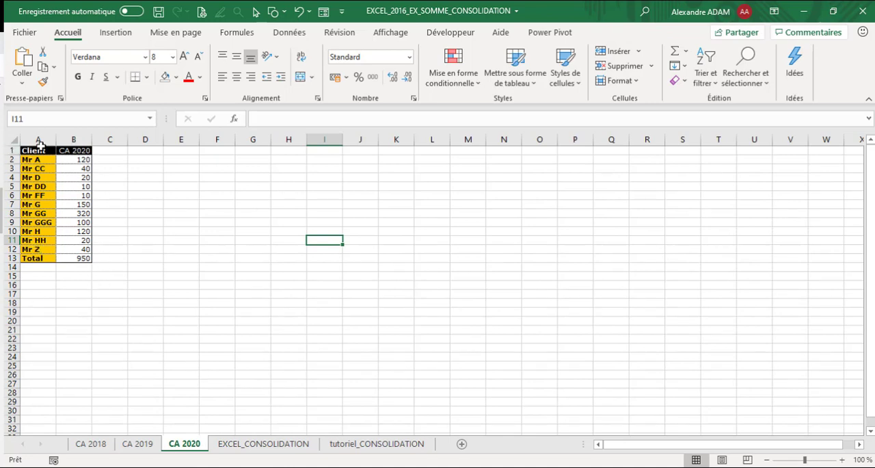
click(116, 32)
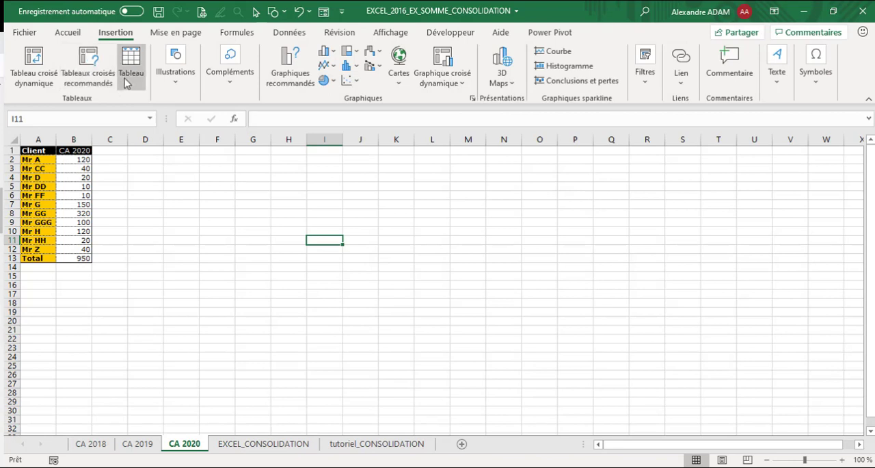
drag(111, 303, 109, 294)
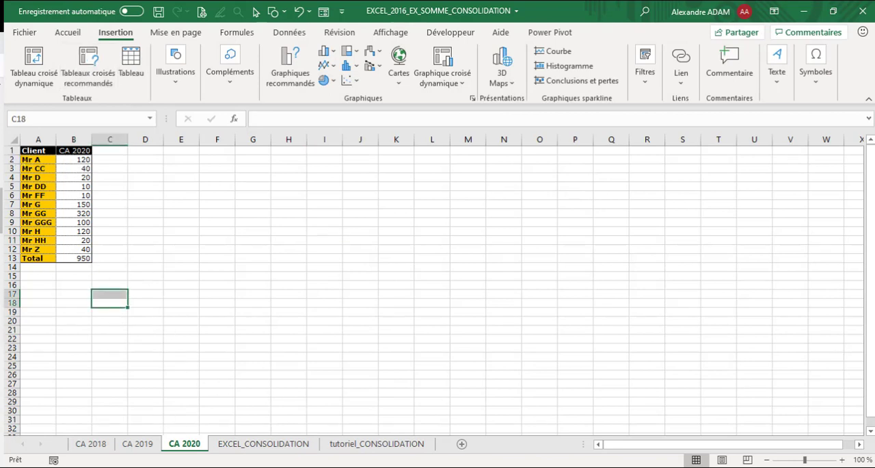
click(71, 159)
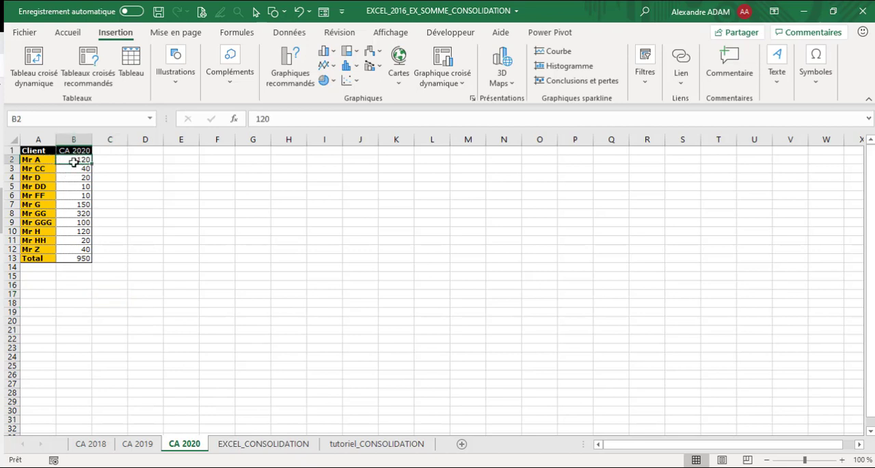
click(146, 444)
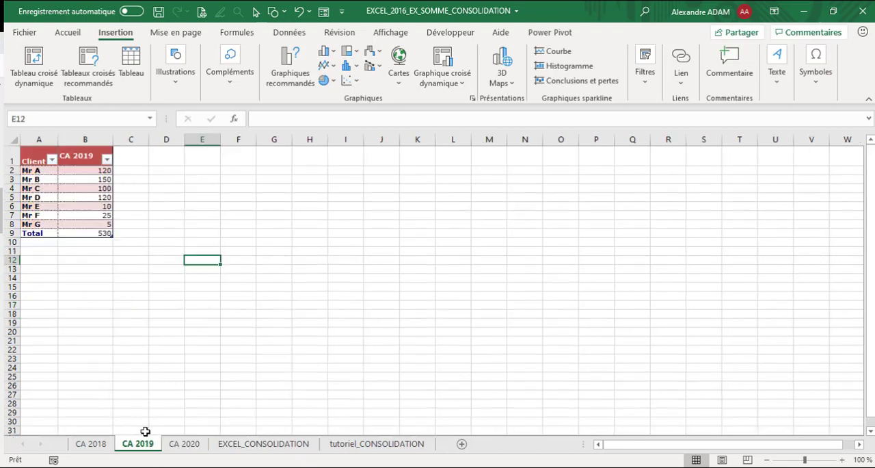
click(92, 171)
click(79, 444)
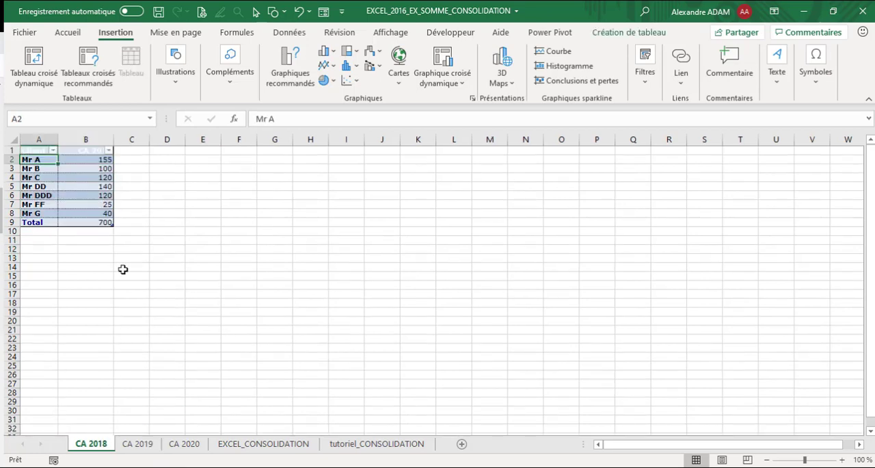
click(94, 159)
Step: Enter the label "Somme" in cell F4 of the EXCEL_CONSOLIDATION sheet
click(291, 446)
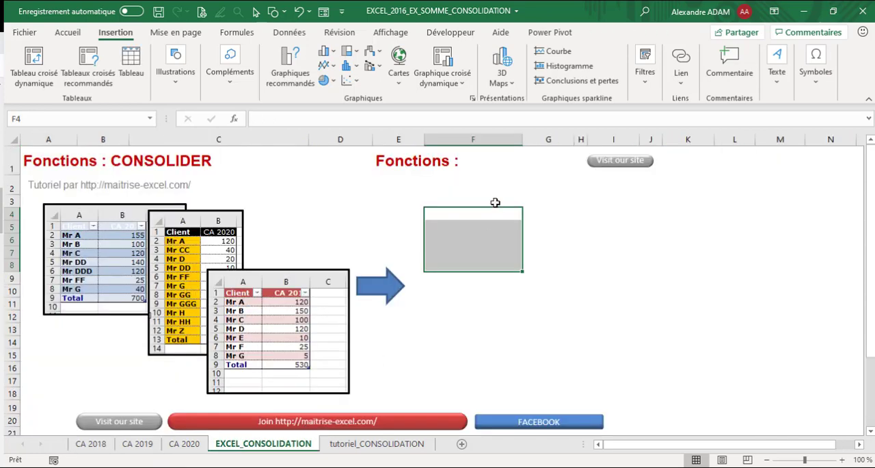
click(455, 215)
text(')
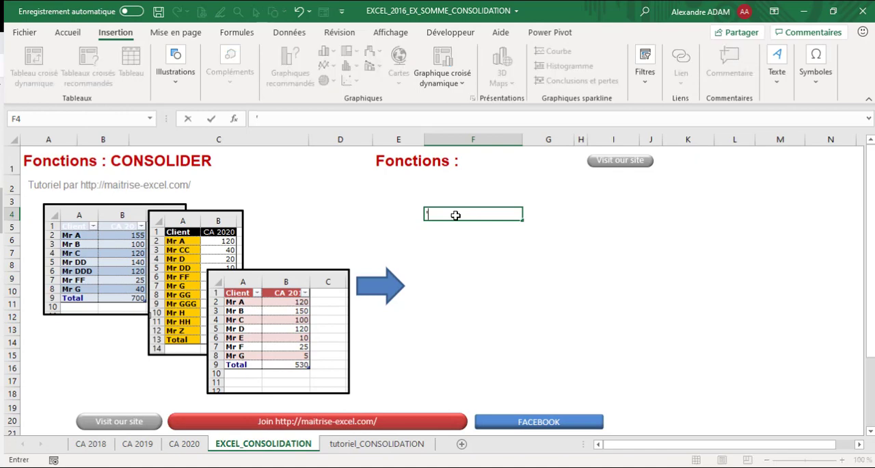
text(Somme)
key(Return)
key(Return)
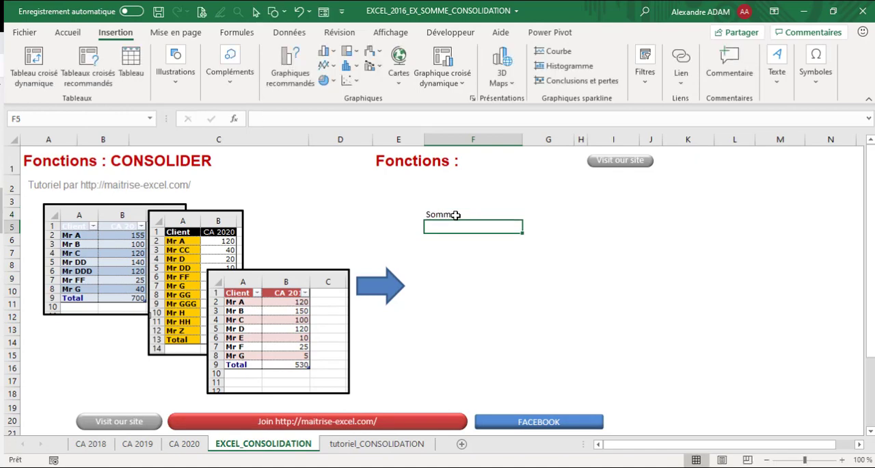
Step: Enter a formula in cell F6 that adds cell B2 of the three yearly sheets: ='CA 2018'!B2+'CA 2019'!B2+'CA 2020'!B2
text(=s)
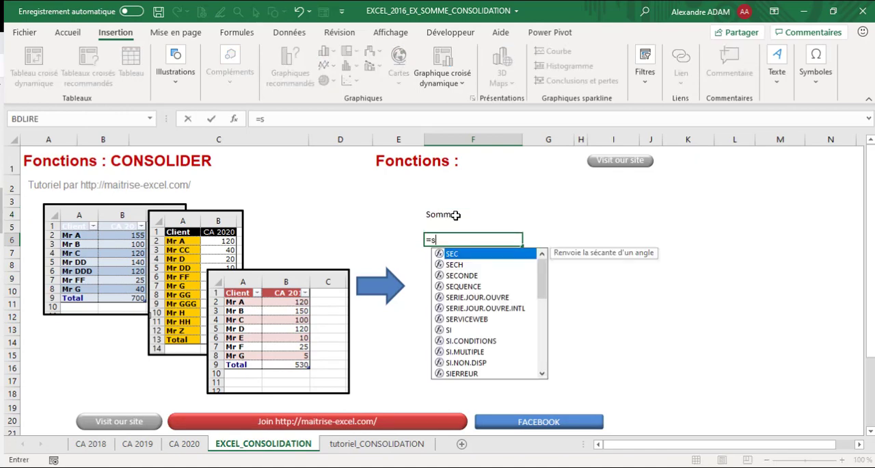
key(BackSpace)
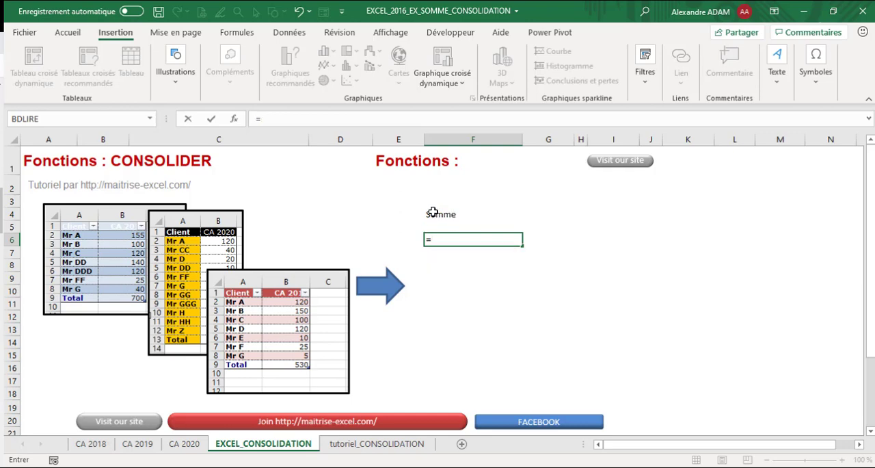
click(91, 443)
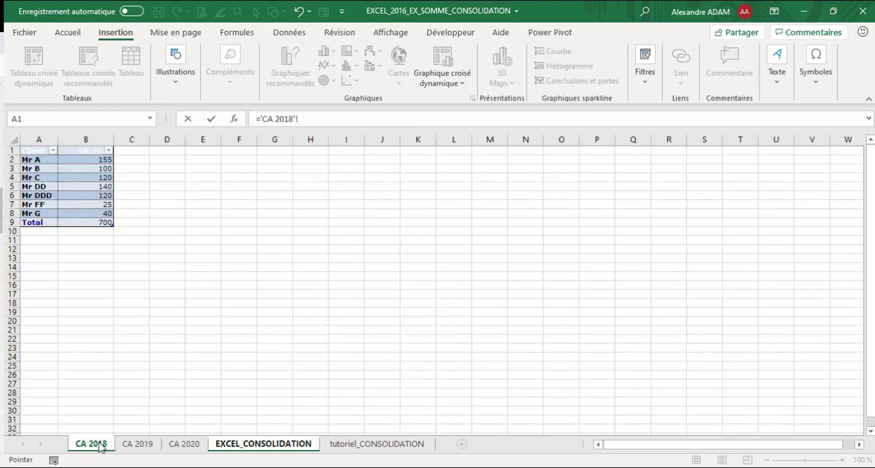
click(81, 159)
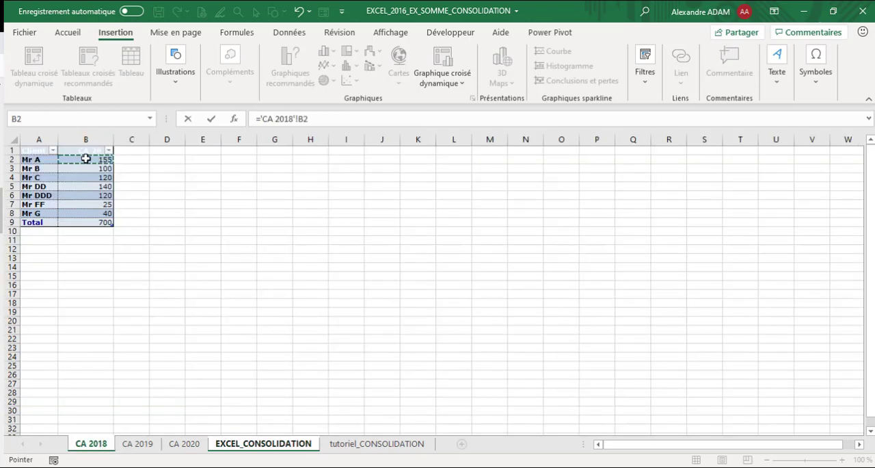
text(+)
click(138, 443)
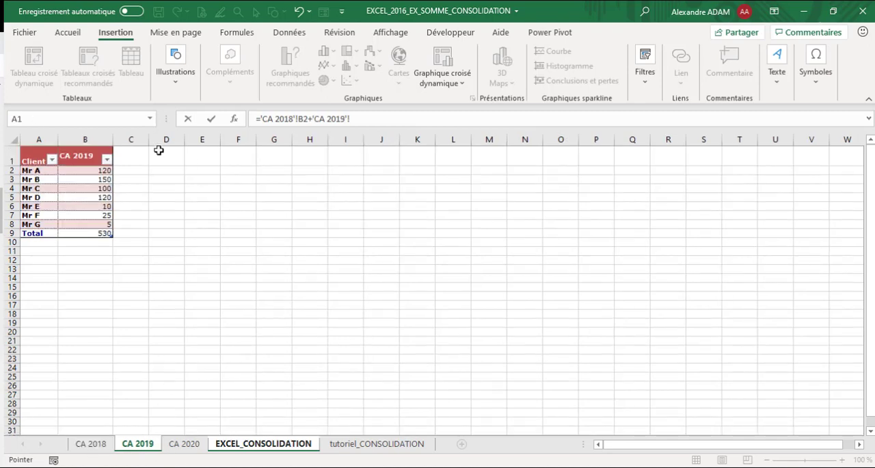
click(101, 171)
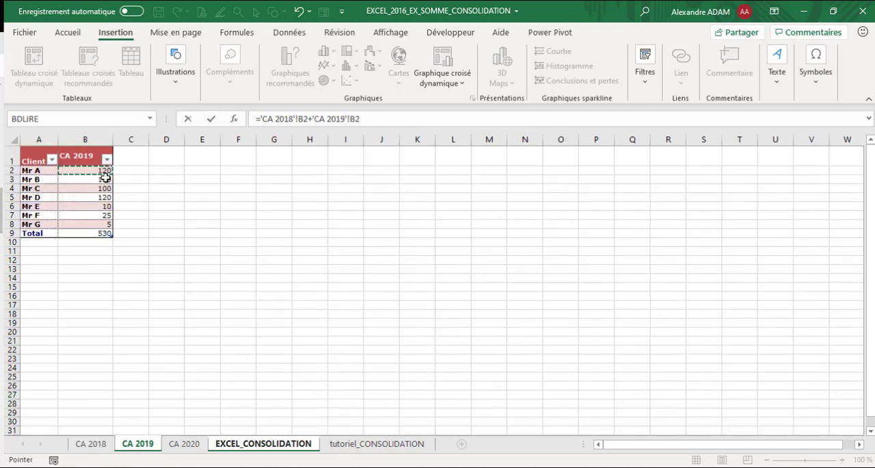
text(+)
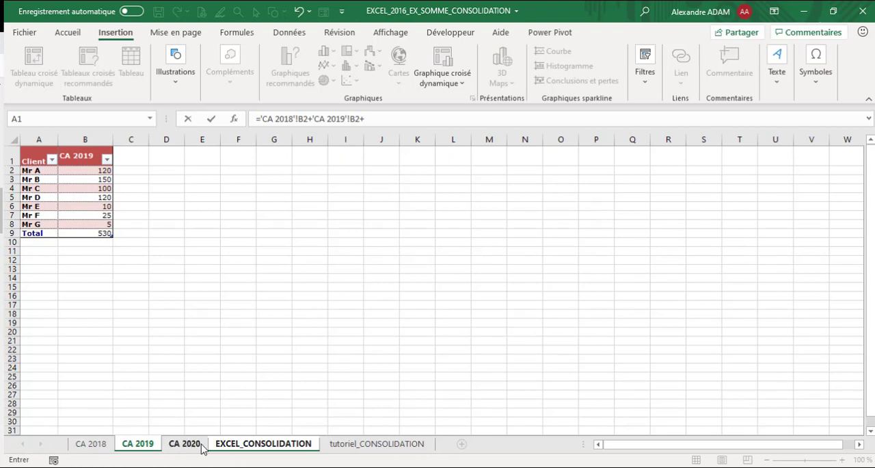
click(196, 444)
click(84, 162)
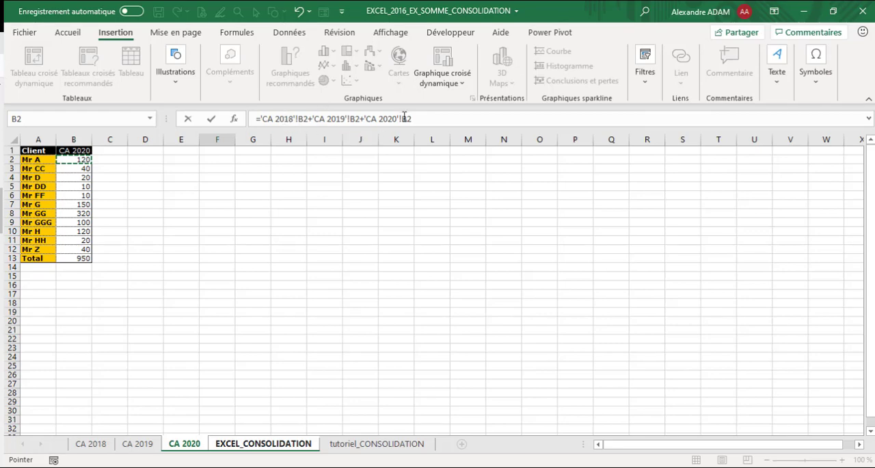
key(Return)
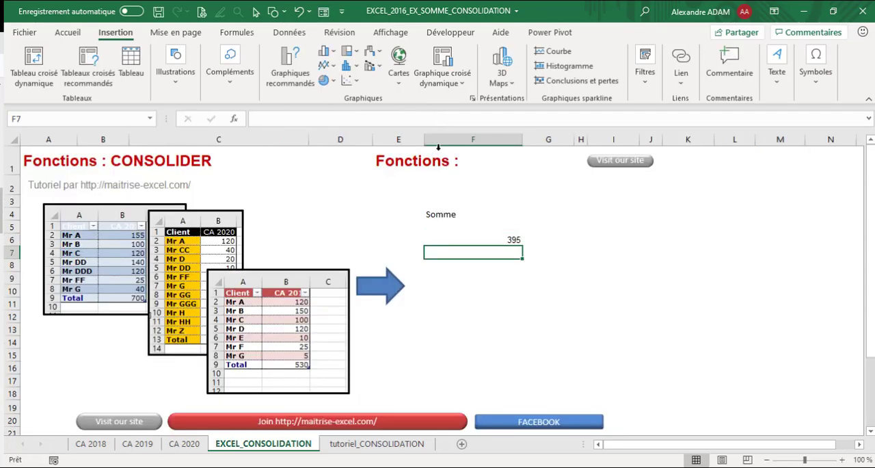
click(504, 266)
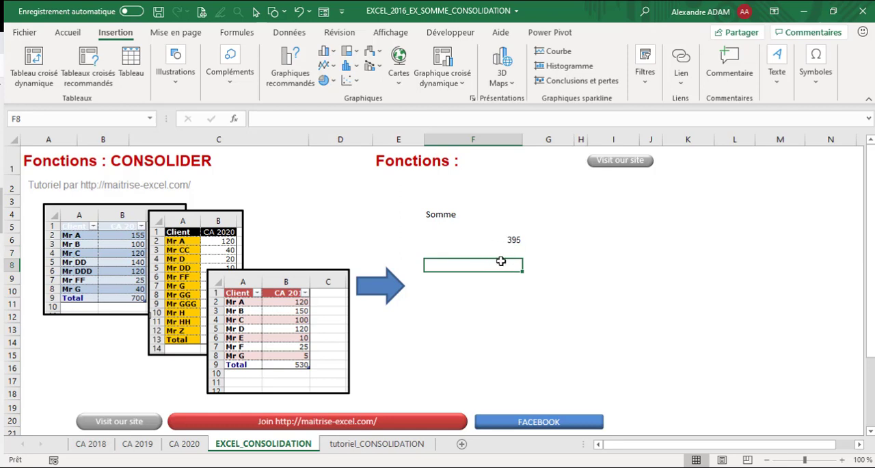
text(=somme)
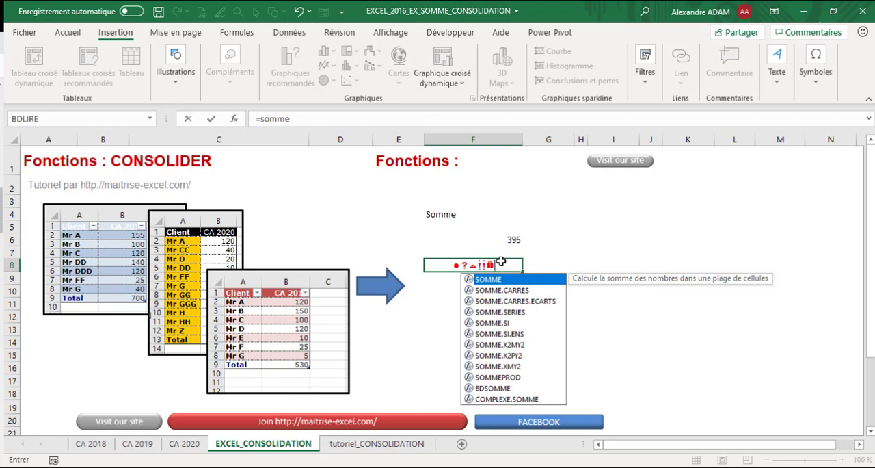
key(BackSpace)
key(BackSpace)
key(BackSpace)
key(BackSpace)
key(BackSpace)
key(BackSpace)
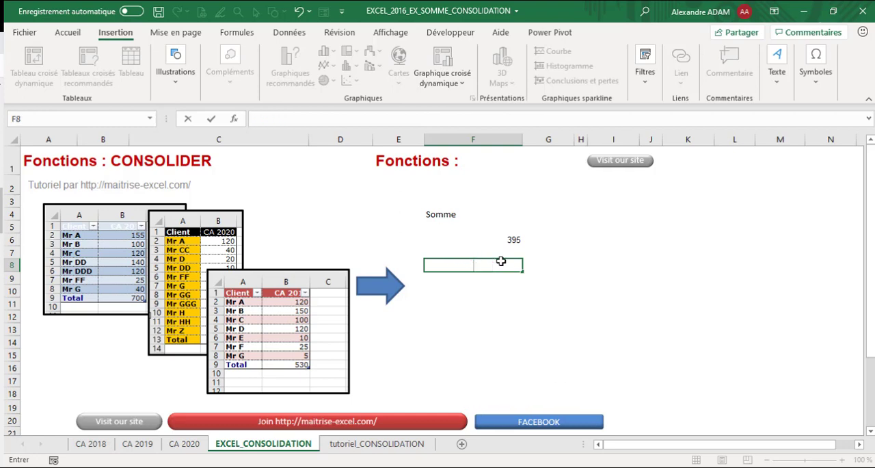
Step: Try to change the font of cell F8 to Calibri
click(68, 32)
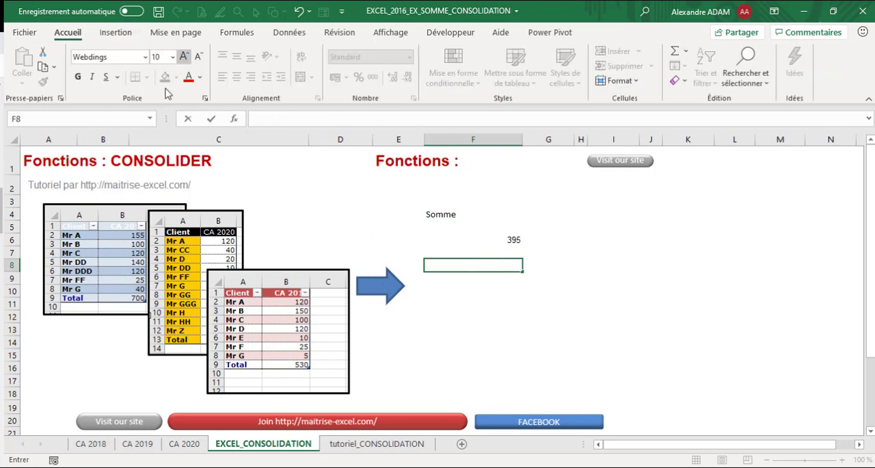
click(145, 57)
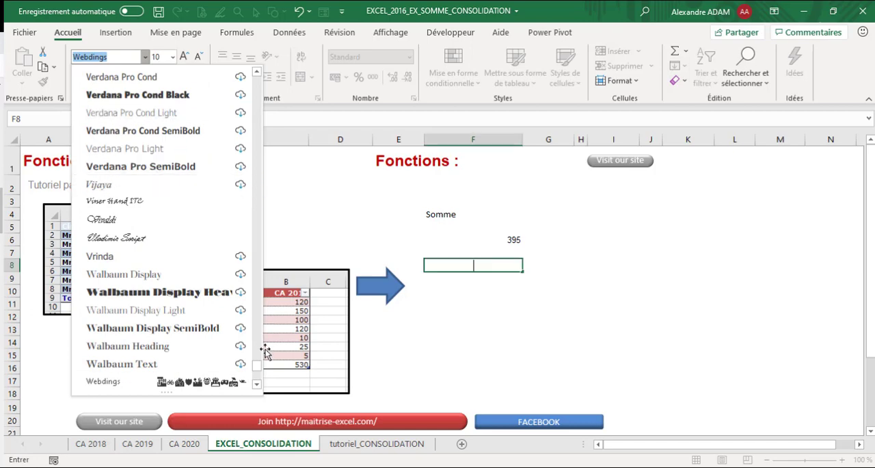
drag(255, 367, 245, 59)
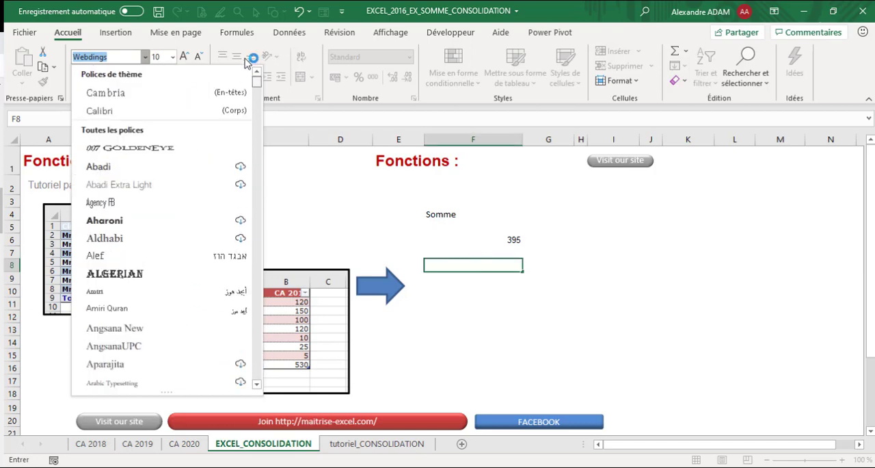
click(143, 114)
Step: Enter a 3D sum in cell F8 covering cell B2 of the three yearly sheets: =SOMME('CA 2018:CA 2020'!B2)
click(274, 118)
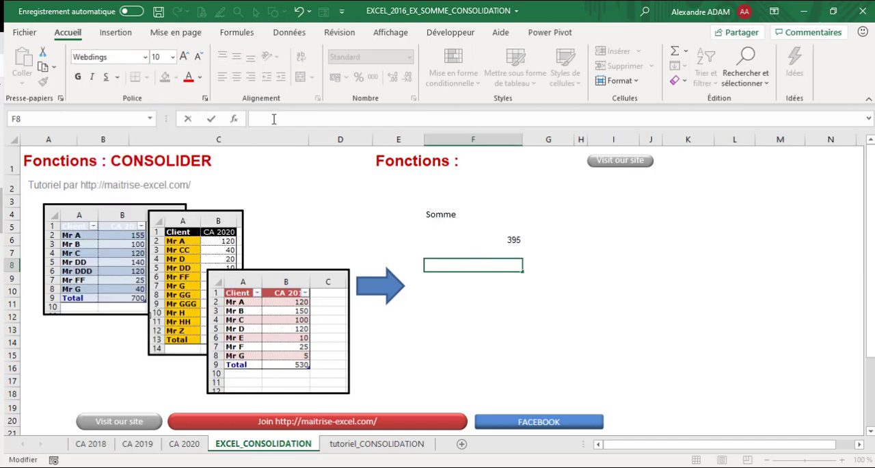
text(=somme)
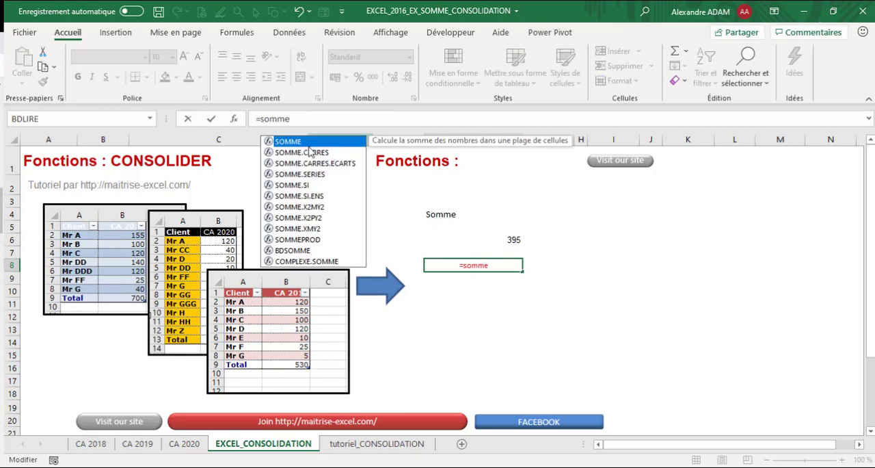
double_click(308, 144)
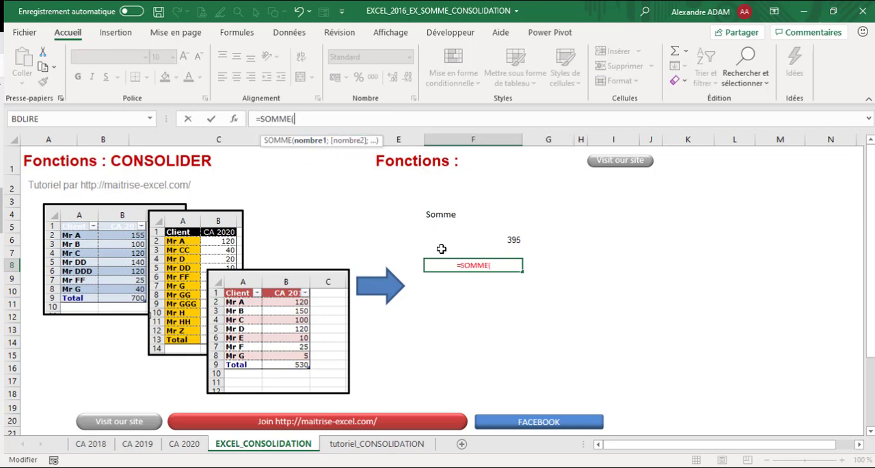
click(102, 443)
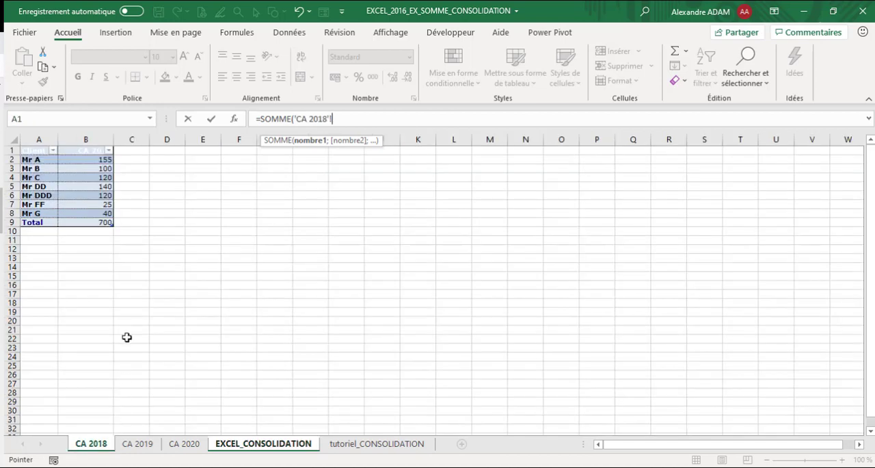
click(100, 159)
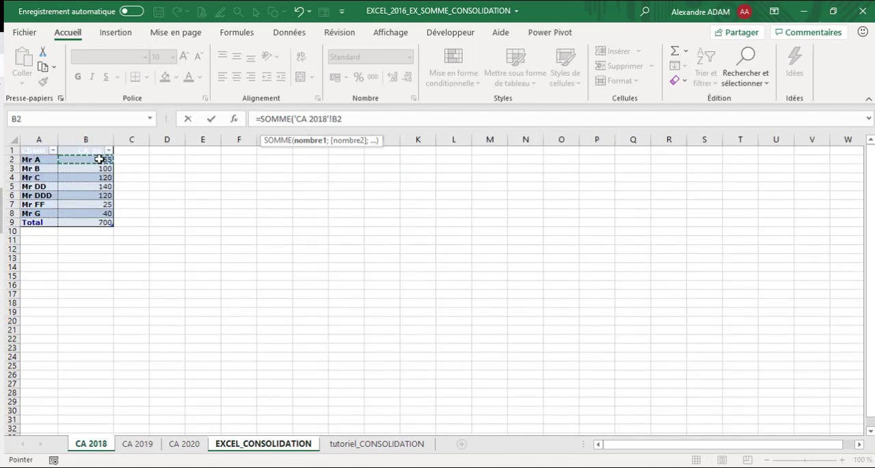
shift+click(135, 445)
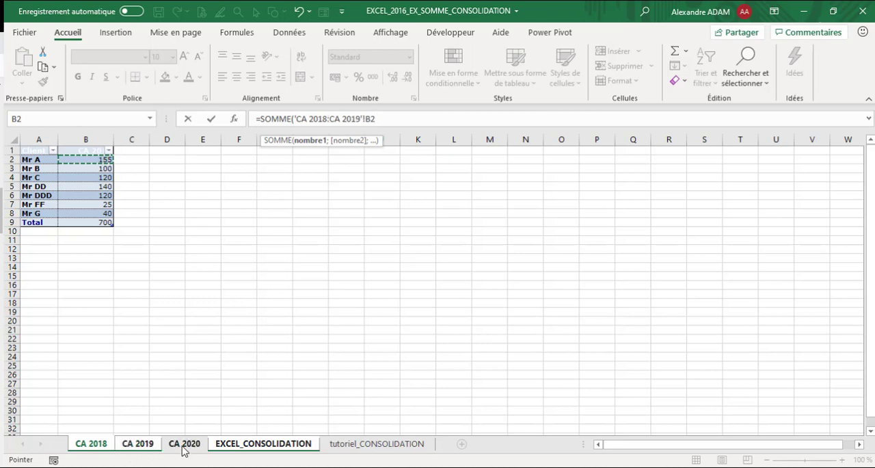
shift+click(183, 445)
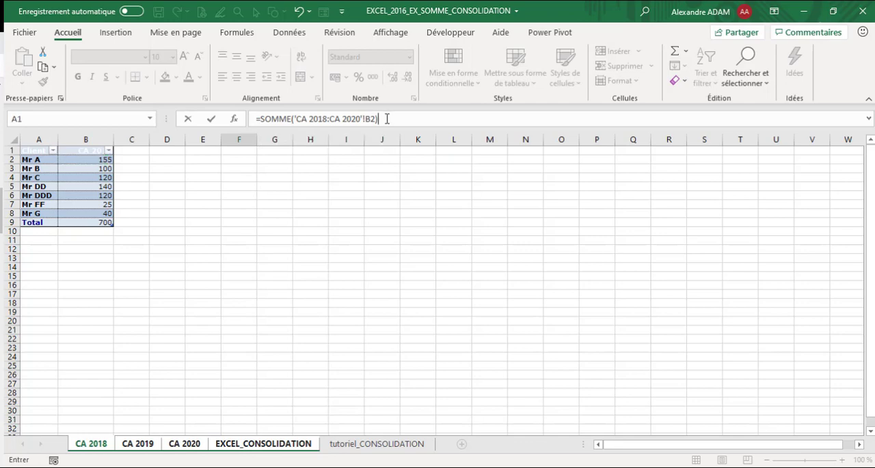
key(Return)
Step: Change the font of cell F8 to Calibri and align its content to the right
click(489, 268)
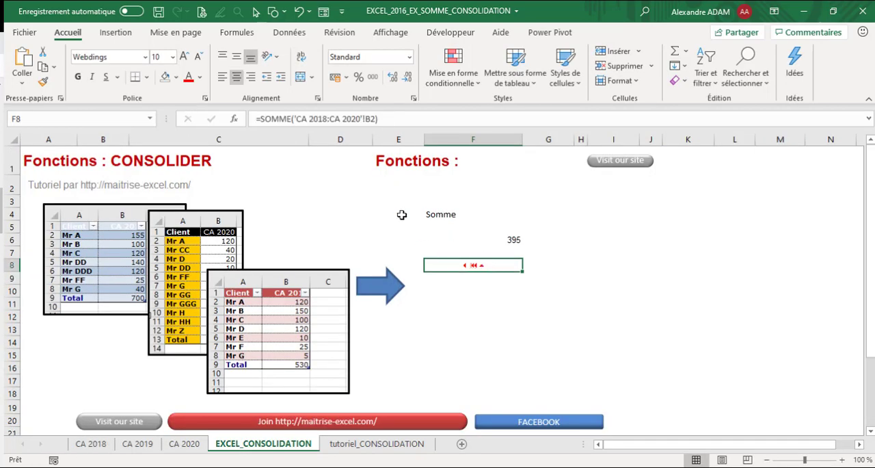
click(145, 57)
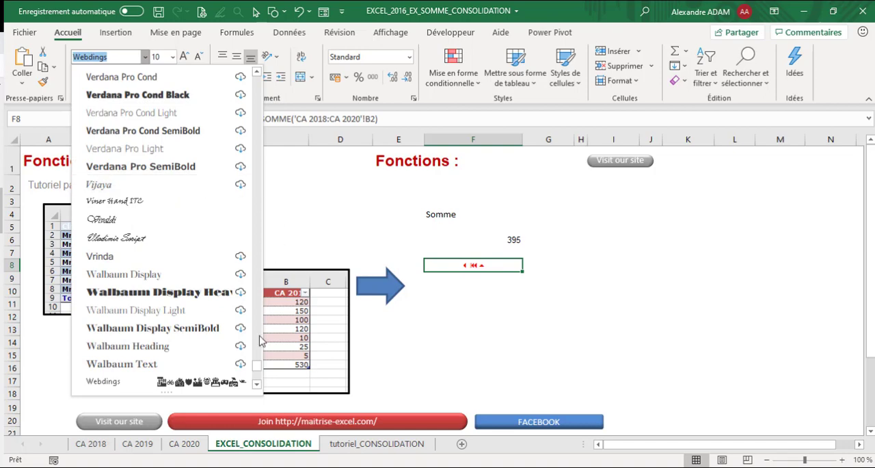
drag(260, 370, 283, 27)
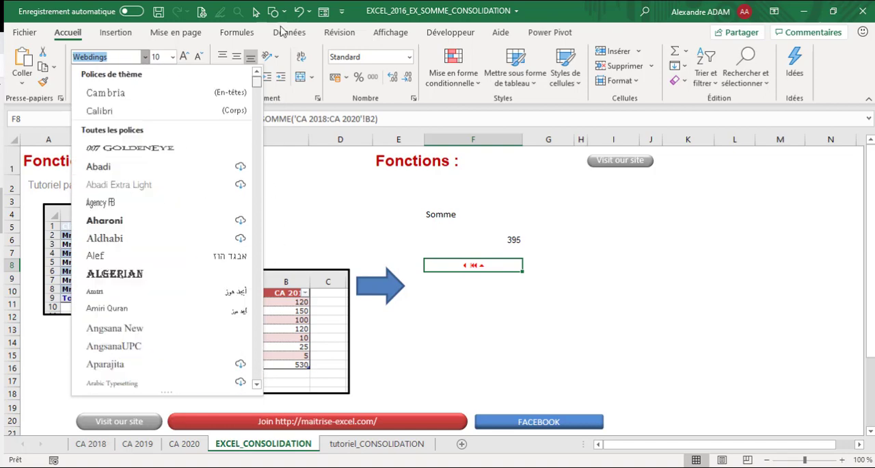
click(126, 112)
click(251, 77)
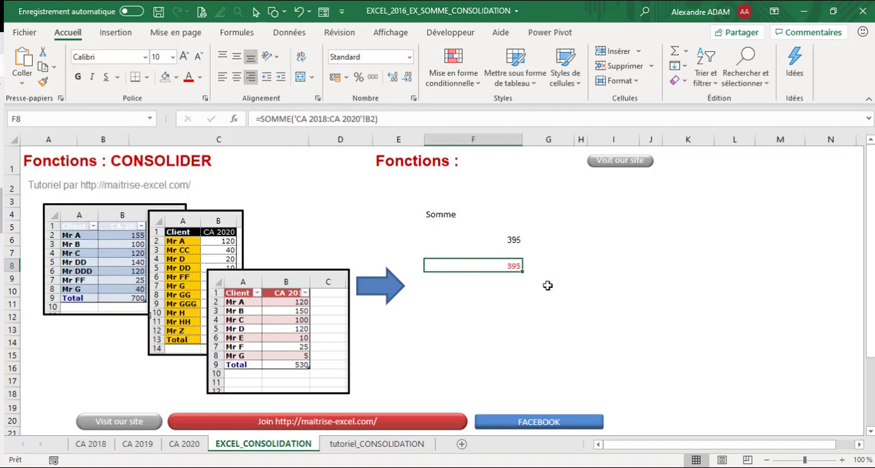
click(580, 277)
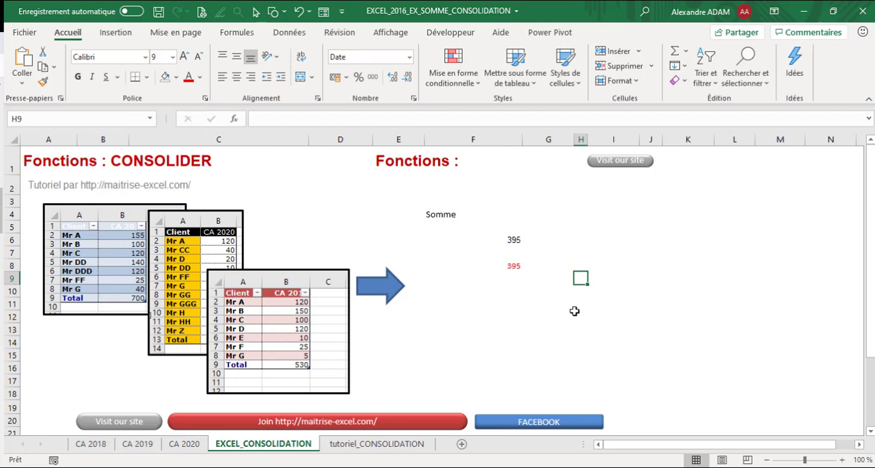
Step: Compare the addition formula in cell F6 with the SOMME formula in cell F8
click(505, 237)
click(517, 266)
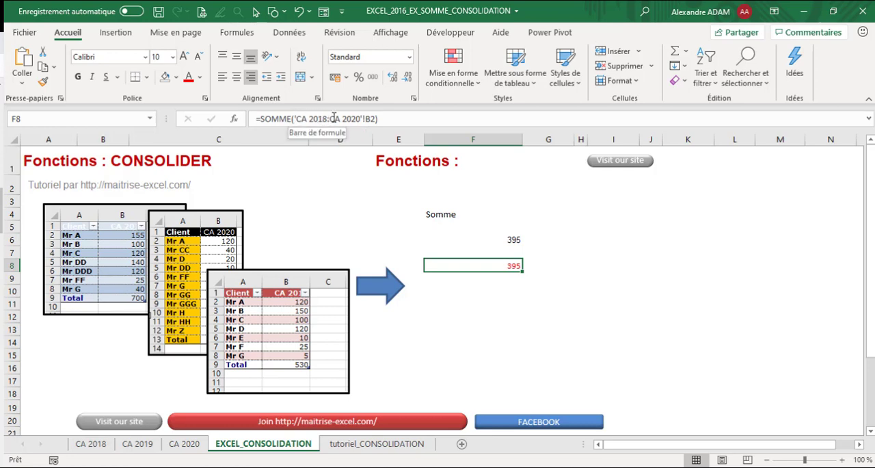
click(403, 122)
key(Return)
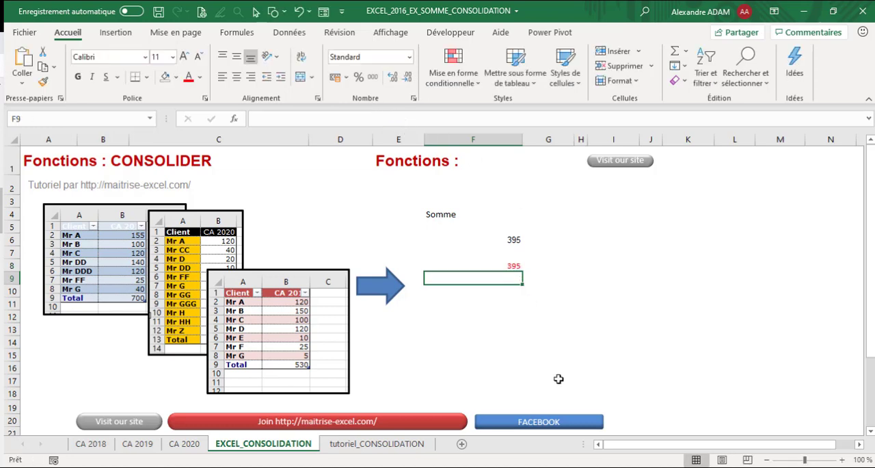
Step: Start a Consolider operation at cell F10 with the Somme function and add the reference 'CA 2018'!$A$1:$B$9
click(482, 294)
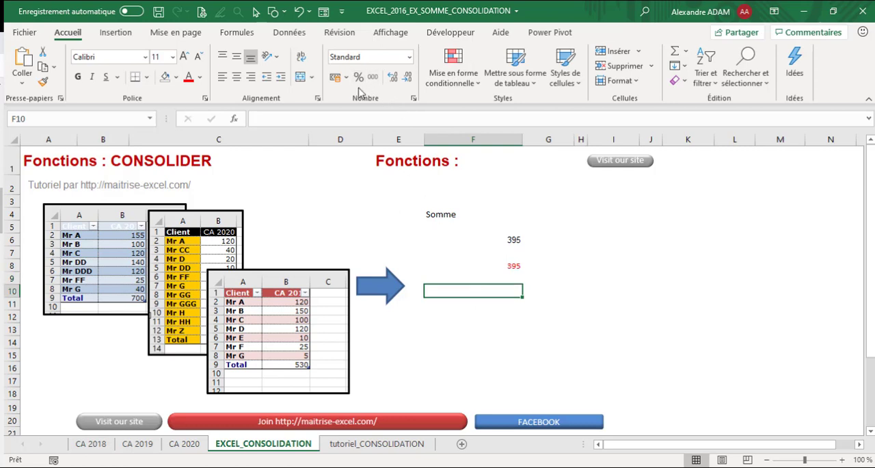
click(290, 32)
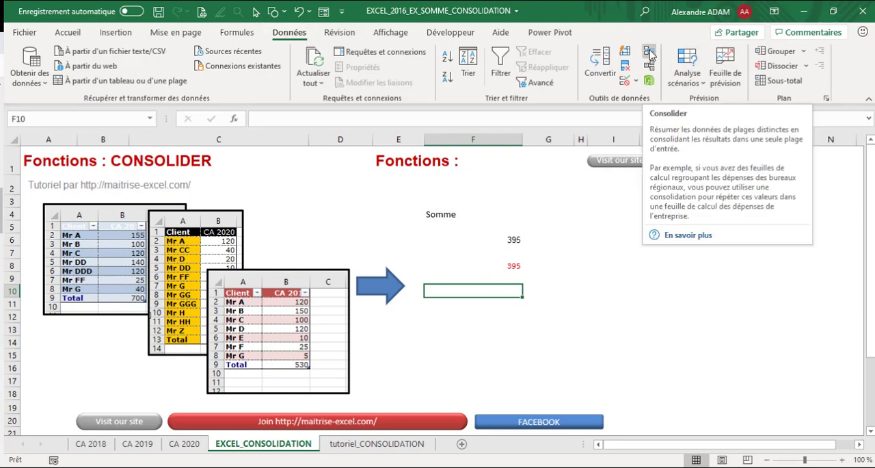
click(650, 55)
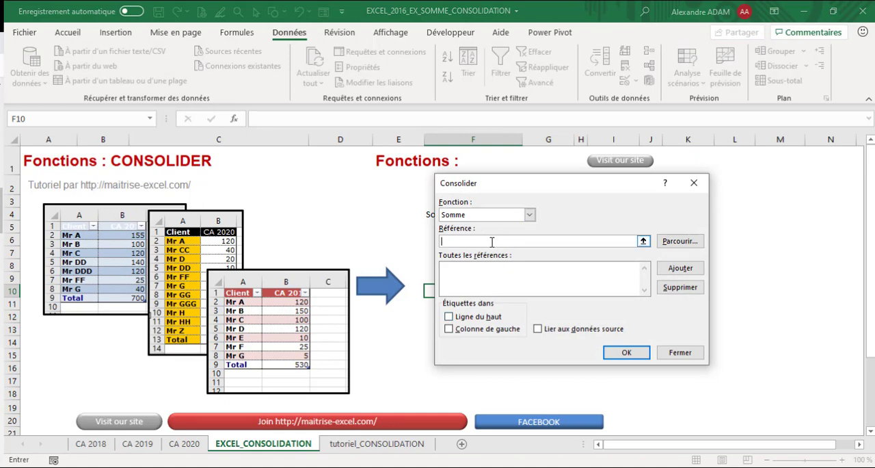
click(77, 444)
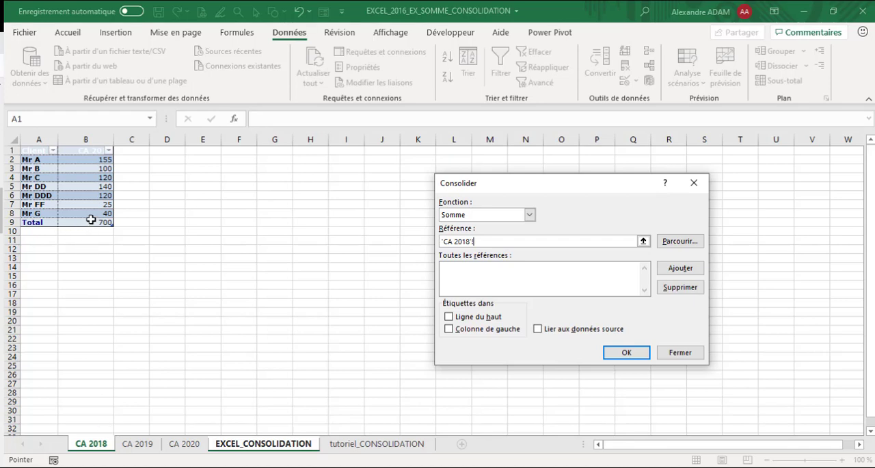
drag(91, 220, 30, 150)
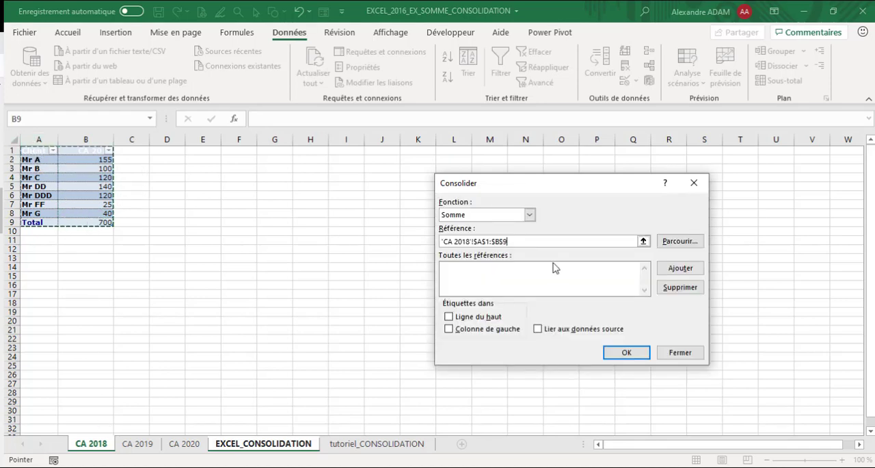
click(681, 272)
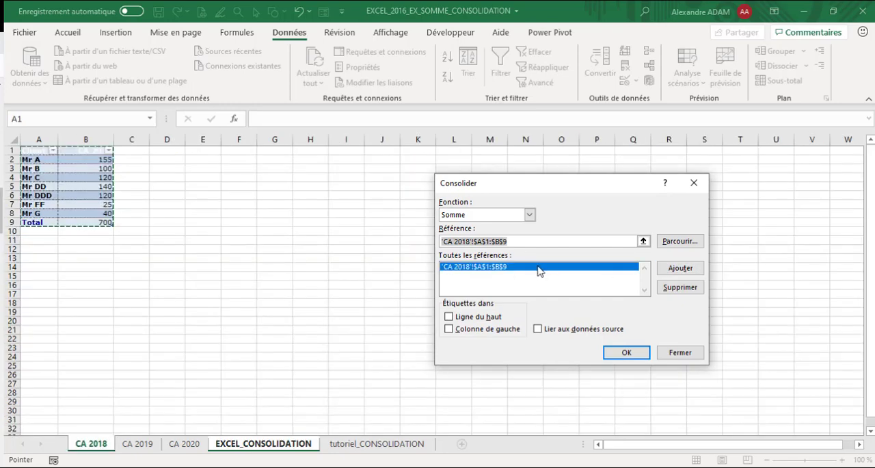
Step: Add the references 'CA 2019'!$A$1:$B$9 and 'CA 2020'!$A$1:$B$13 to the consolidation
click(140, 444)
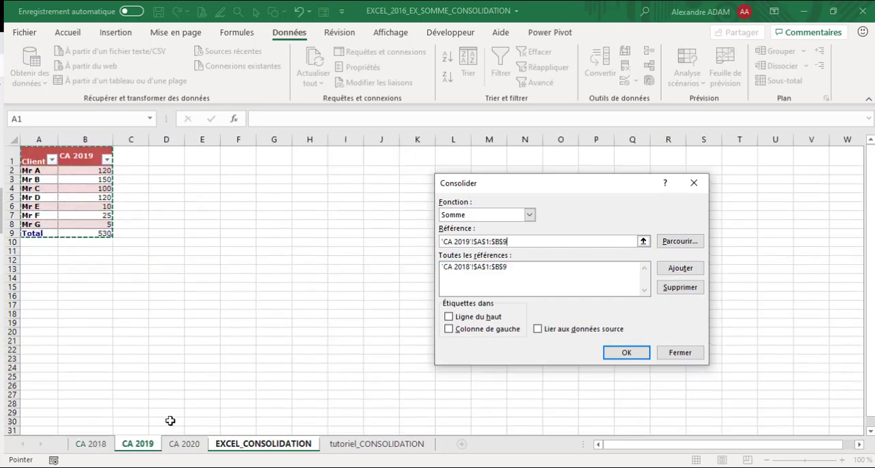
drag(100, 233, 31, 159)
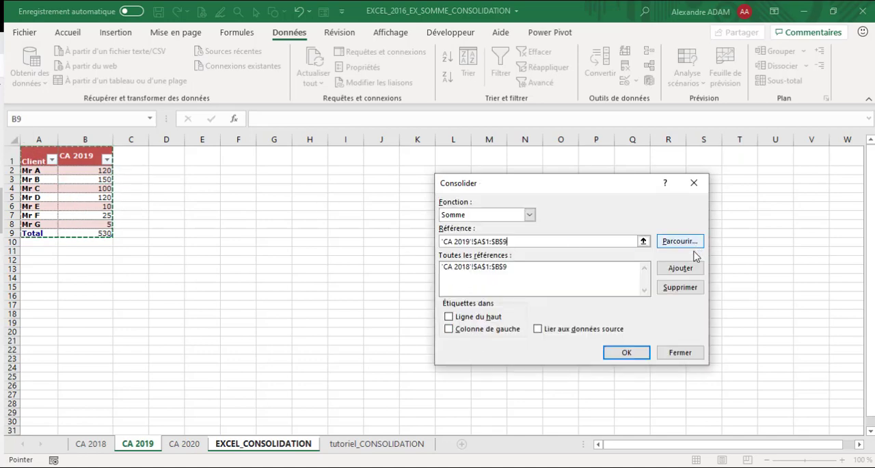
click(687, 272)
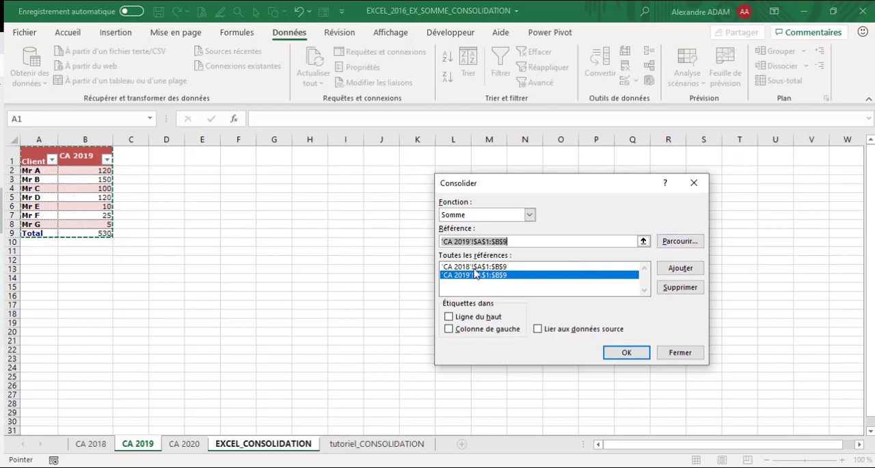
click(186, 444)
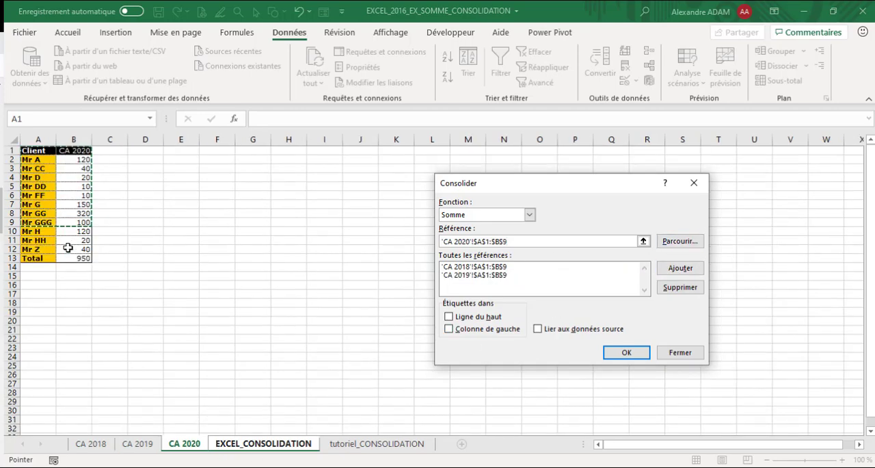
drag(75, 259, 34, 150)
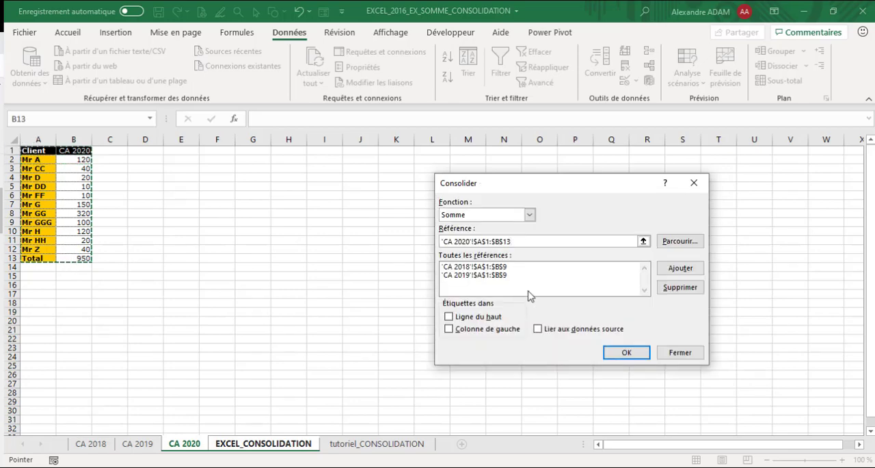
click(677, 268)
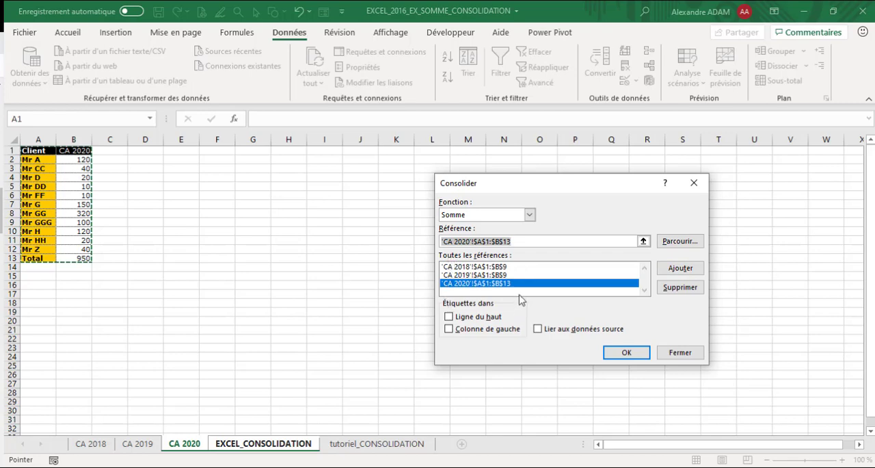
Step: Use labels from the top row (Ligne du haut) and left column (Colonne de gauche), and run the consolidation
click(450, 318)
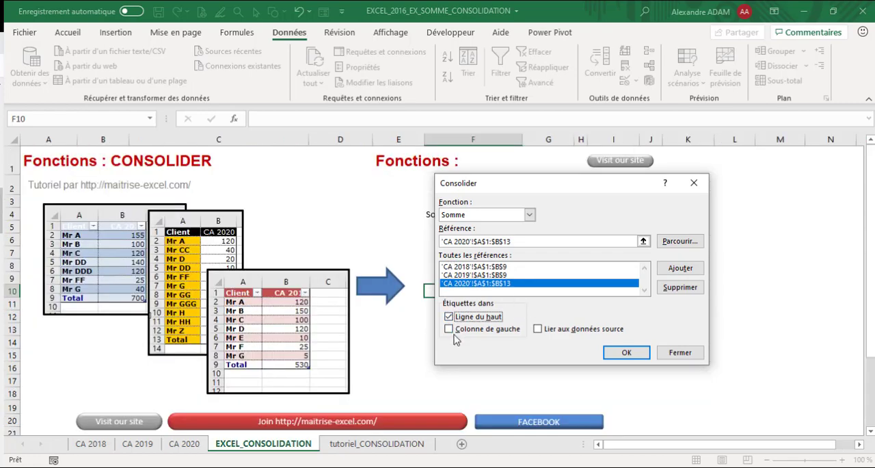
click(450, 330)
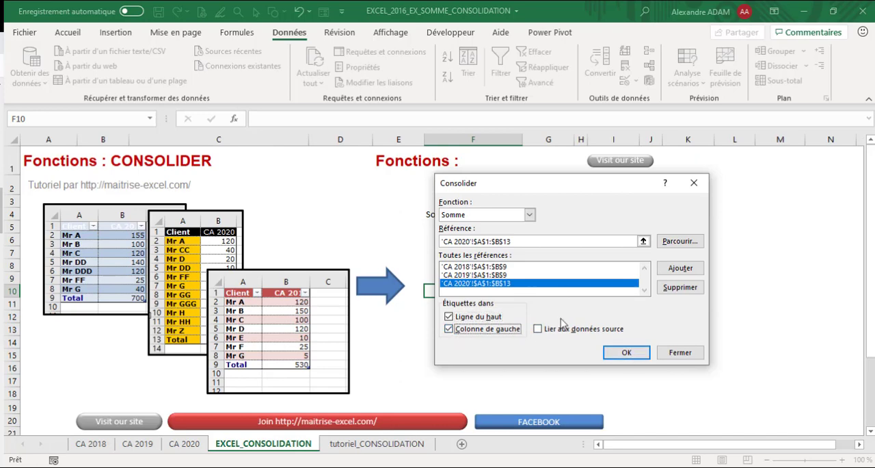
click(622, 352)
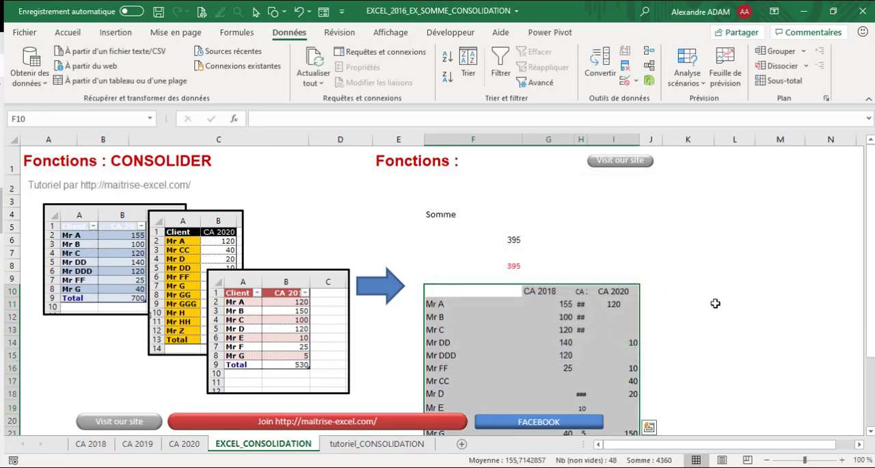
Step: Autofit column H so the consolidated CA 2019 values fit
scroll(715, 305, down, 3)
right_click(338, 382)
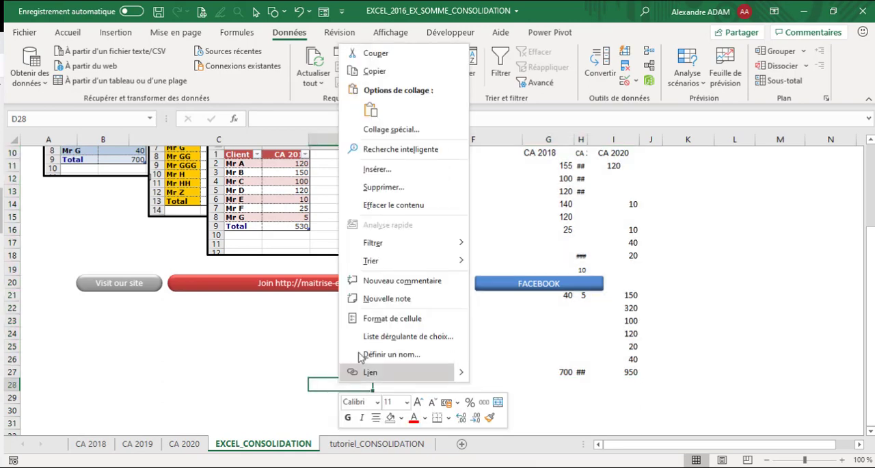
click(752, 294)
scroll(736, 297, up, 2)
scroll(736, 297, down, 1)
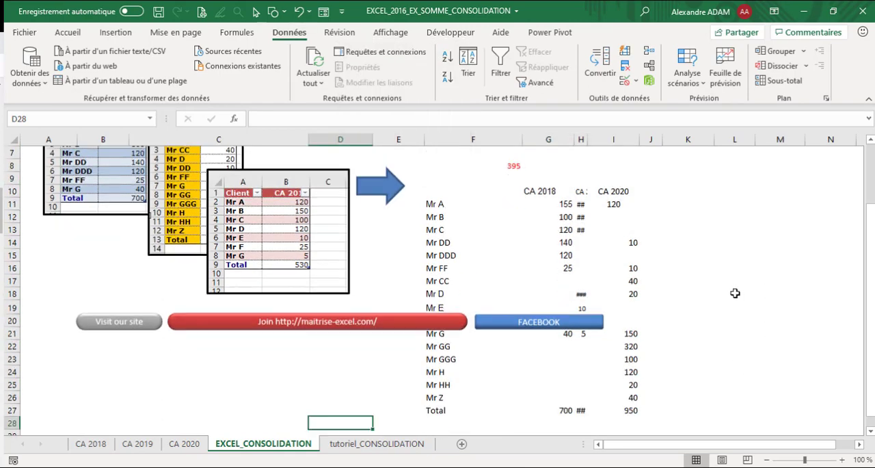
double_click(590, 139)
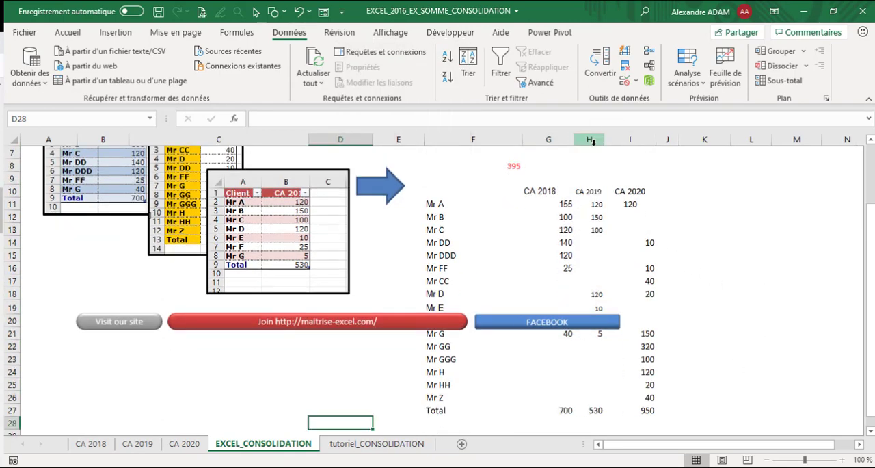
right_click(394, 323)
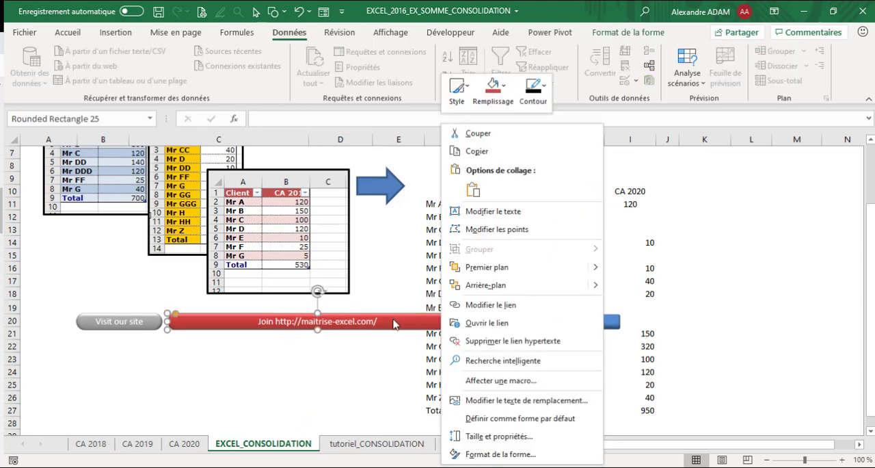
click(478, 133)
right_click(514, 320)
click(559, 133)
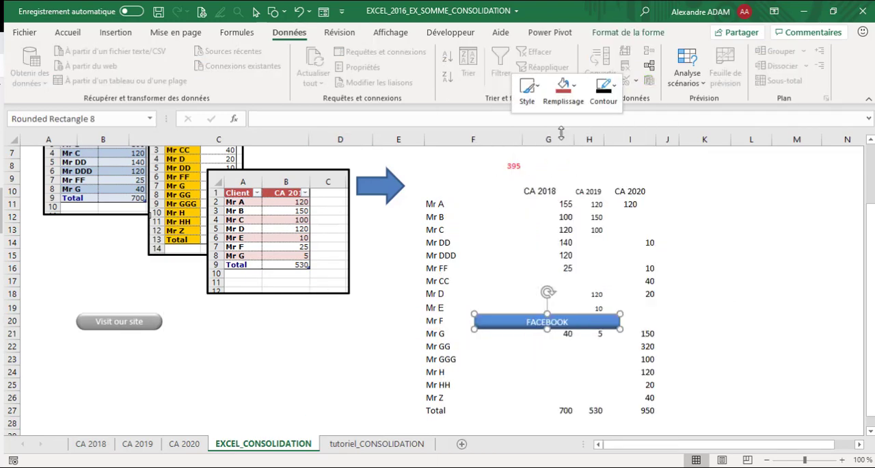
drag(748, 242, 746, 227)
click(535, 191)
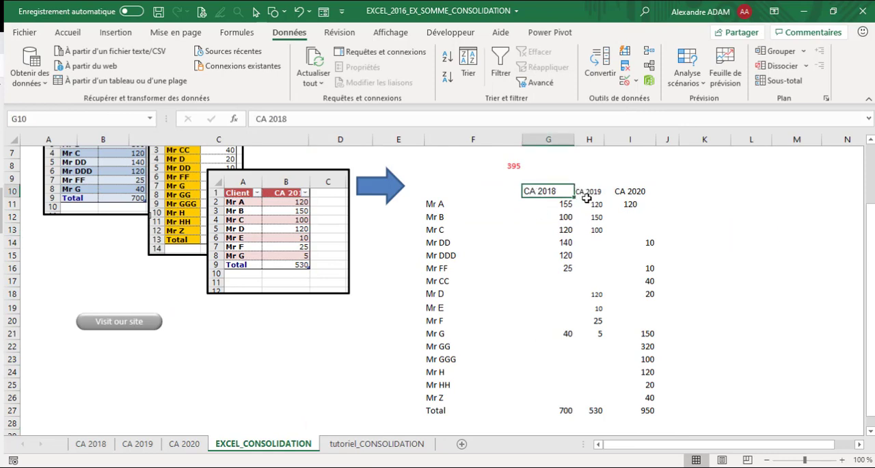
Step: Convert the consolidated client turnover range F10:I27 into an Excel table with headers
click(593, 191)
click(629, 190)
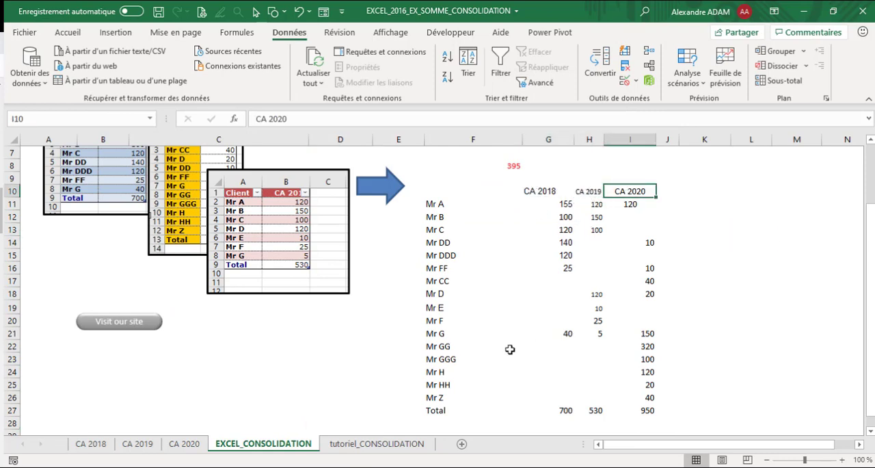
drag(442, 203, 484, 408)
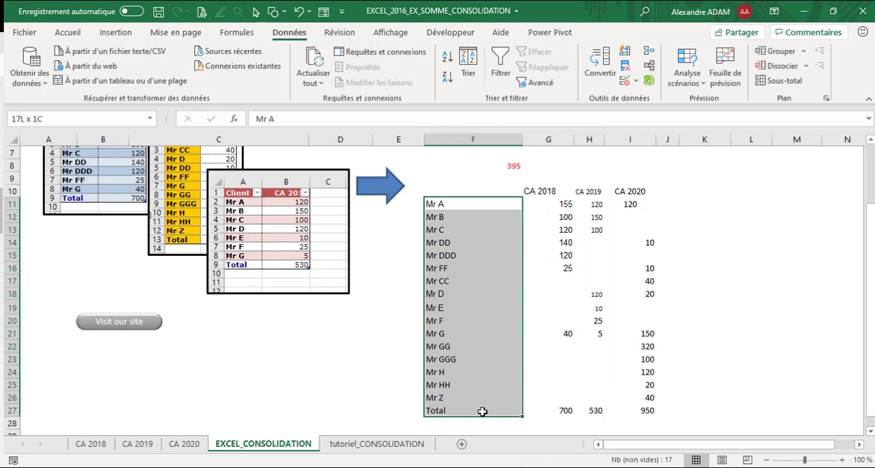
drag(645, 408, 436, 195)
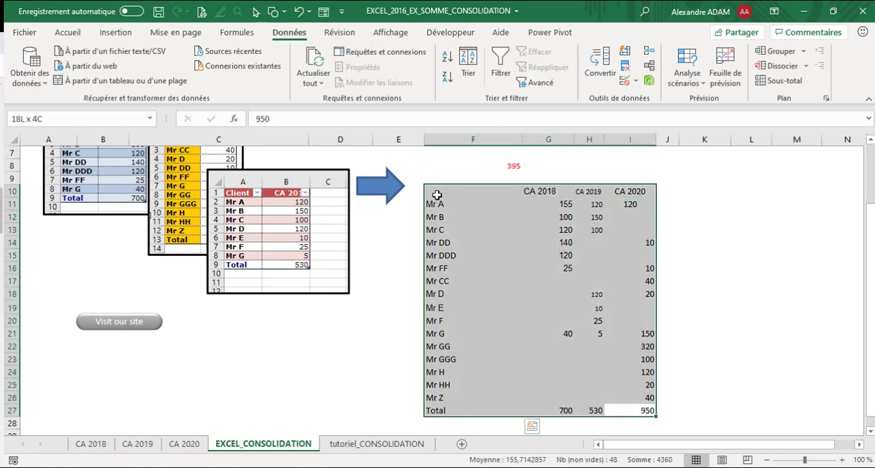
click(116, 32)
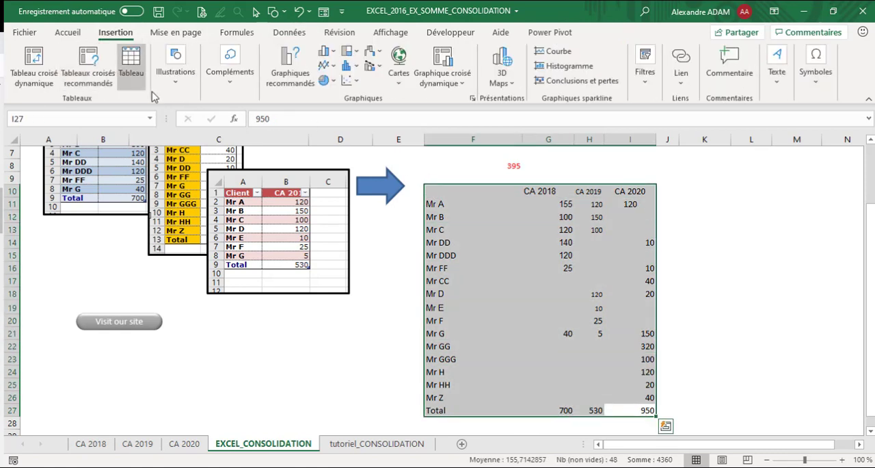
click(130, 65)
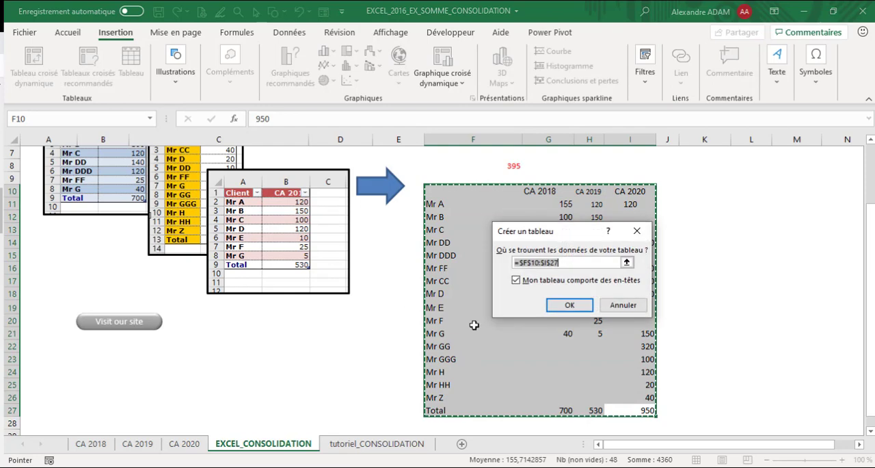
click(569, 306)
click(715, 292)
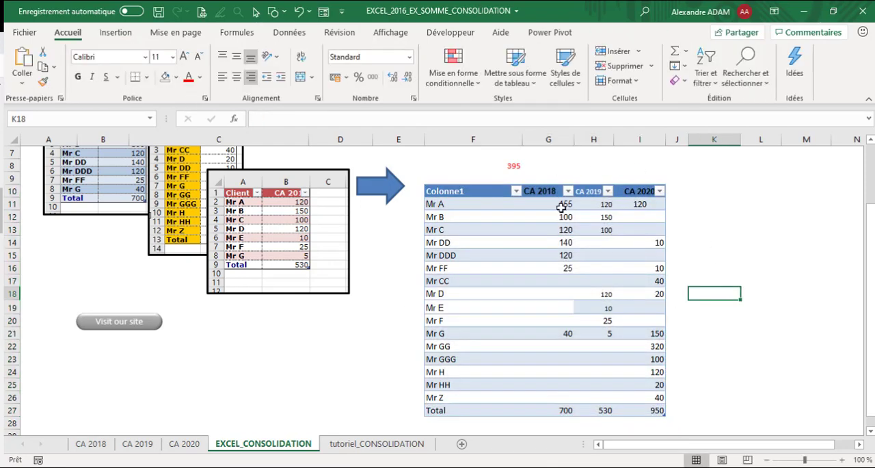
Step: Compare Mr A's row in the consolidated table with the source figures on the CA 2018 sheet
click(554, 192)
click(426, 205)
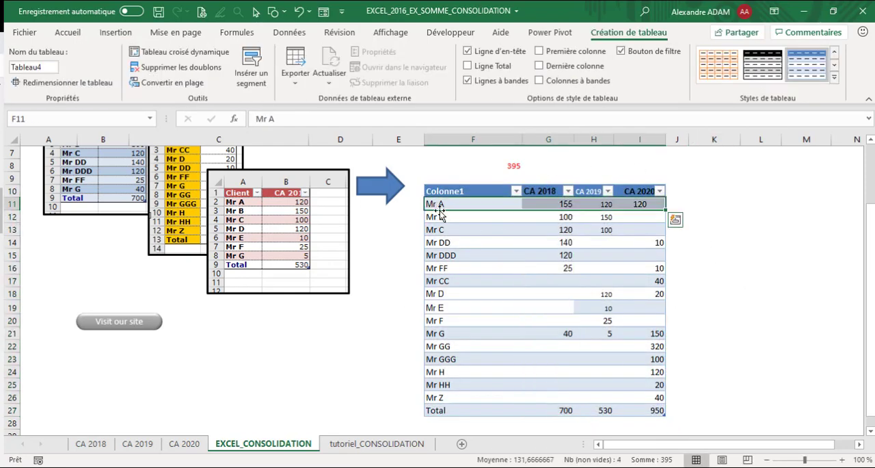
scroll(362, 405, up, 1)
scroll(361, 404, up, 1)
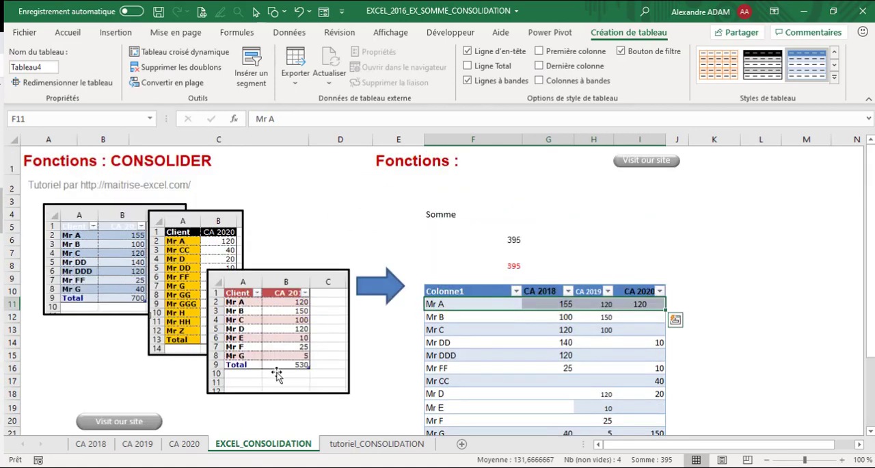
scroll(362, 360, down, 4)
click(91, 444)
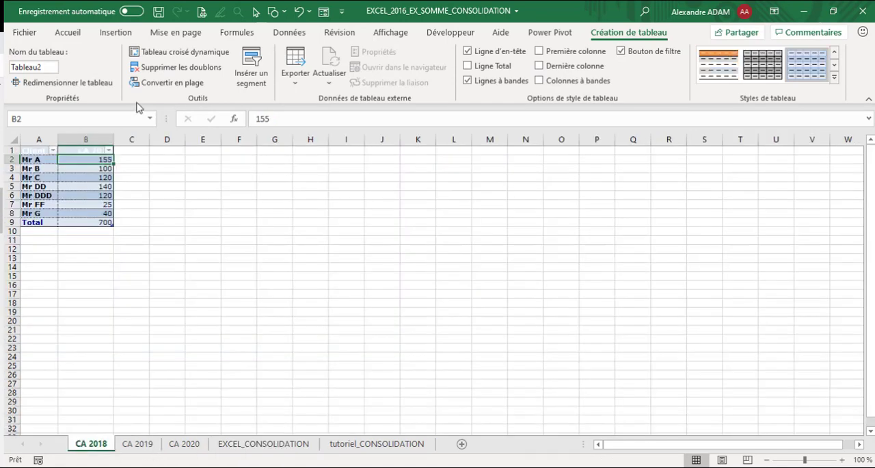
click(263, 444)
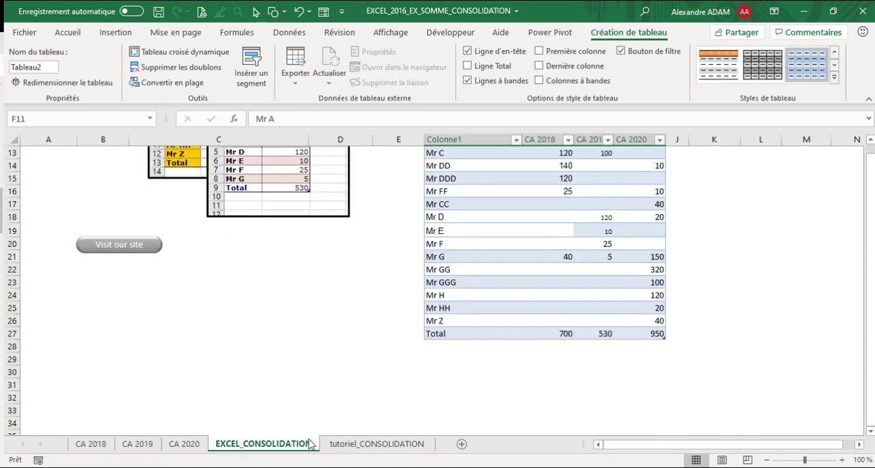
scroll(650, 227, up, 4)
scroll(549, 271, down, 3)
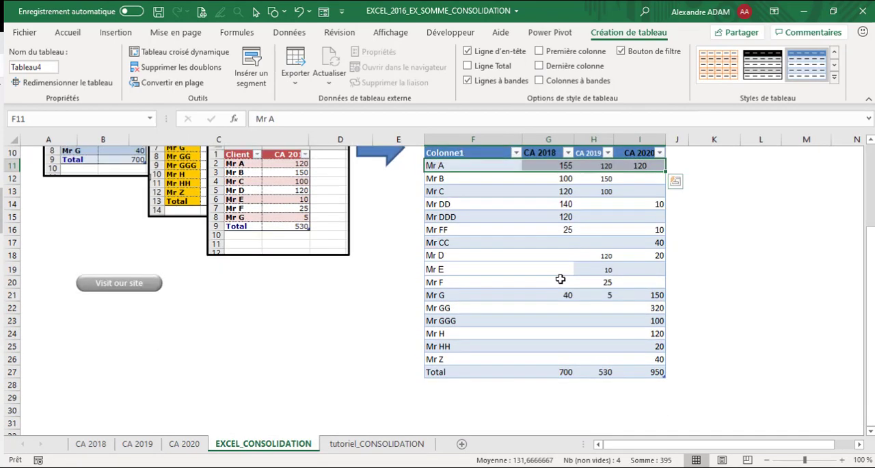
Step: Try to consolidate the three CA ranges at cell G20 with Lier aux données source enabled
click(559, 280)
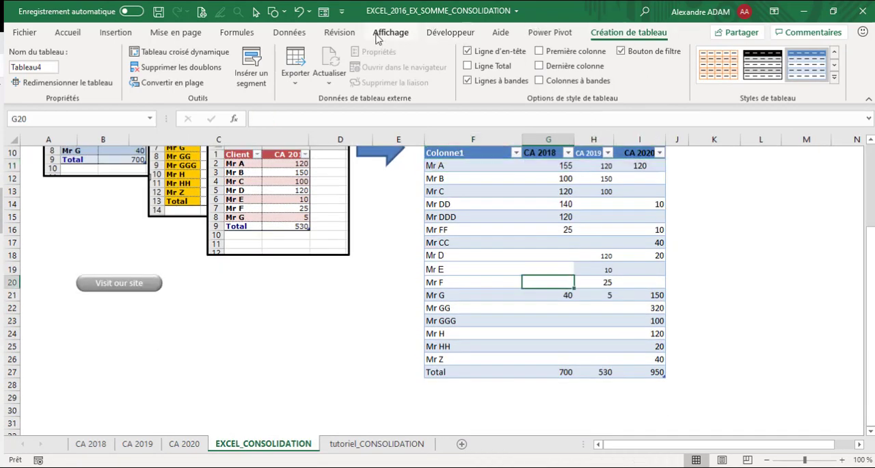
click(301, 32)
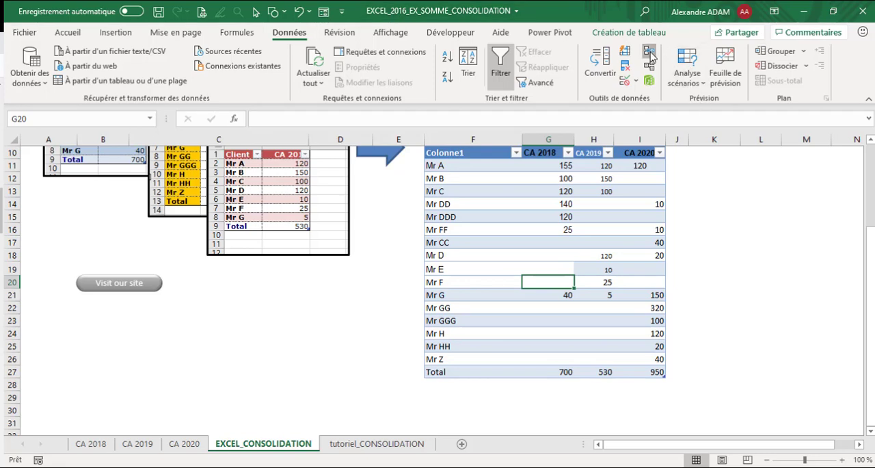
click(649, 52)
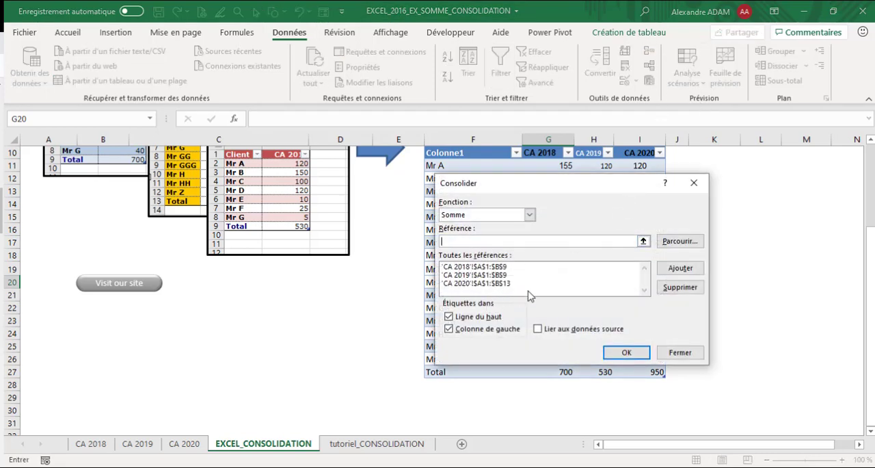
click(552, 329)
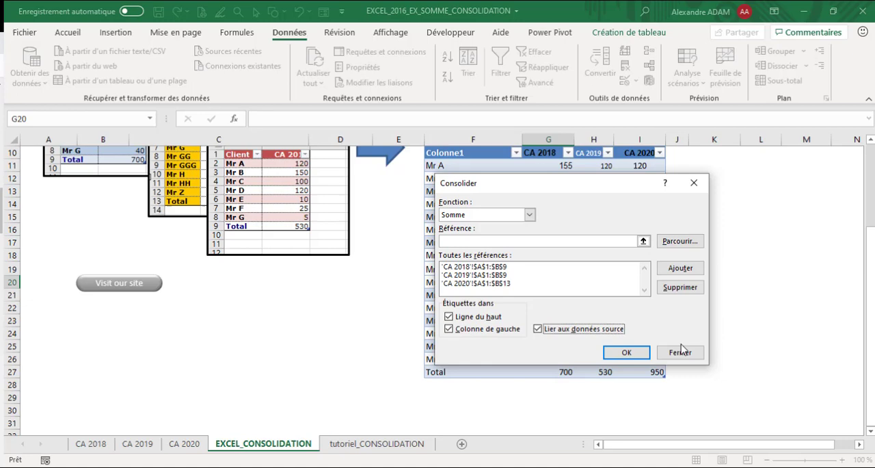
click(628, 352)
click(465, 275)
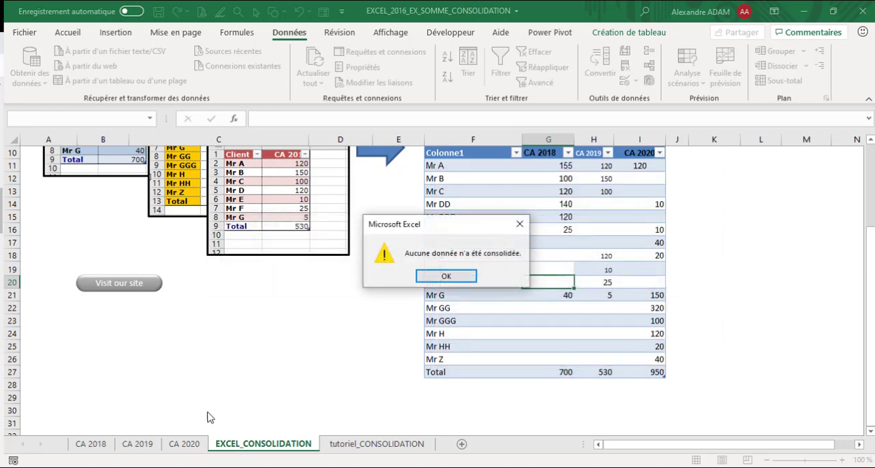
click(446, 275)
Step: Run the source-linked Somme consolidation of the three CA ranges starting at empty cell F30
click(441, 408)
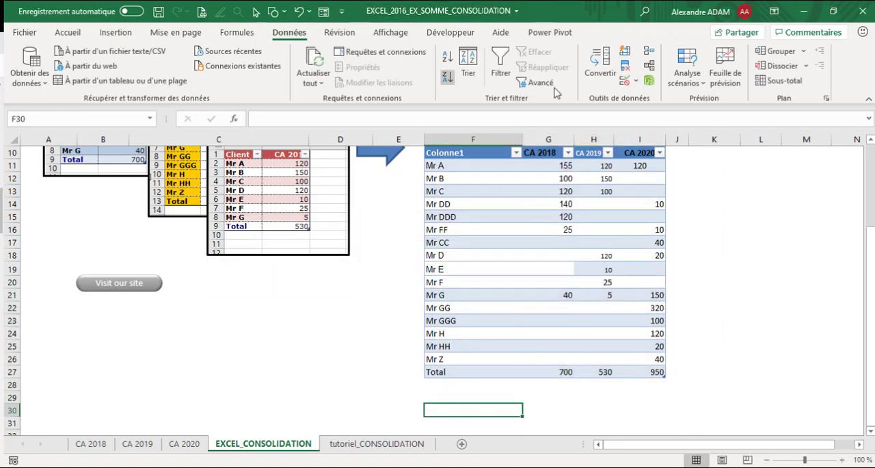
click(649, 52)
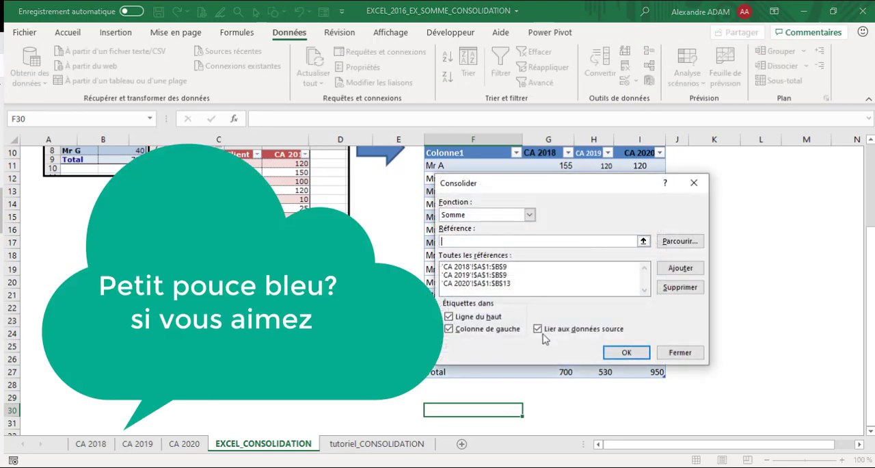
click(636, 351)
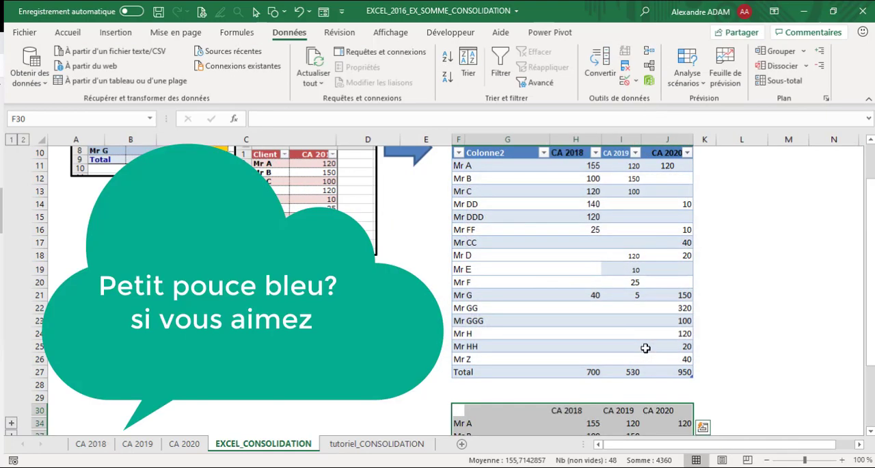
Step: Expand Mr A's outline group in the linked consolidation to view its source rows, and collapse it again
click(11, 191)
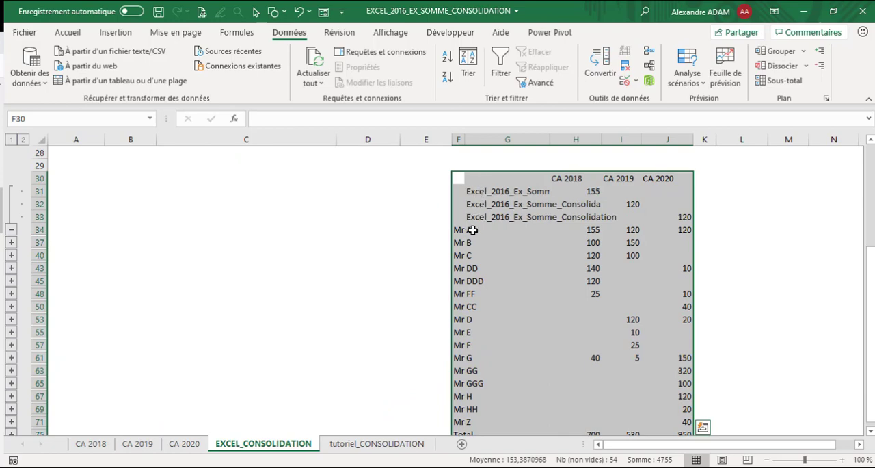
click(15, 232)
scroll(293, 362, up, 9)
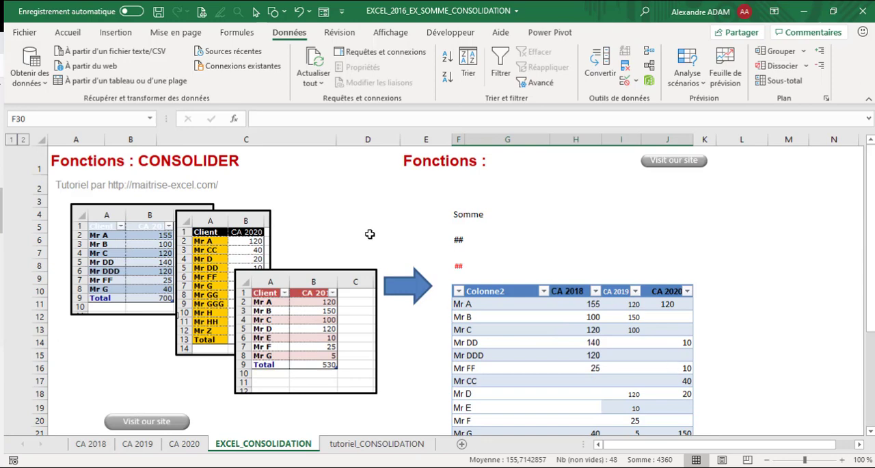
Step: Examine the 3D SOMME formula in cell F8 alongside the consolidated tables below it
scroll(562, 283, down, 3)
scroll(567, 262, up, 2)
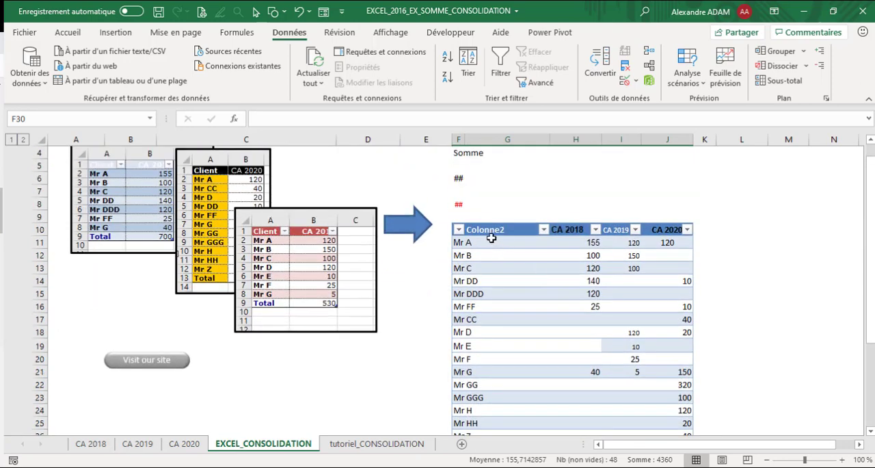
click(462, 201)
scroll(482, 217, up, 1)
click(464, 238)
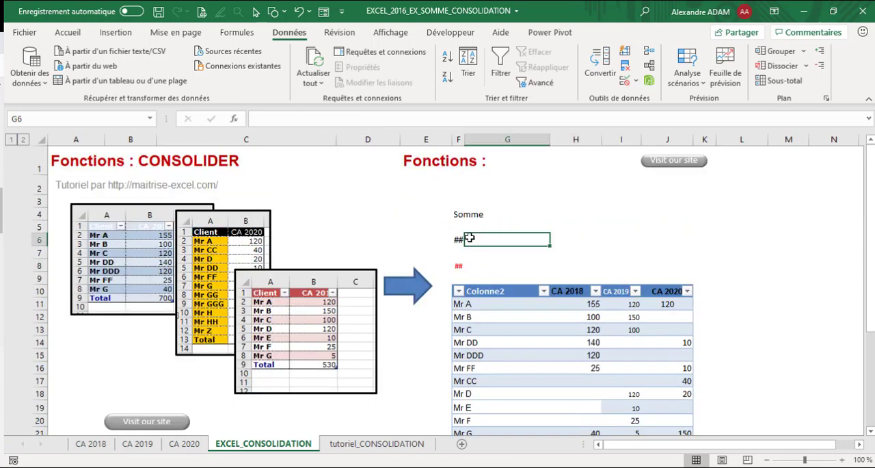
click(460, 264)
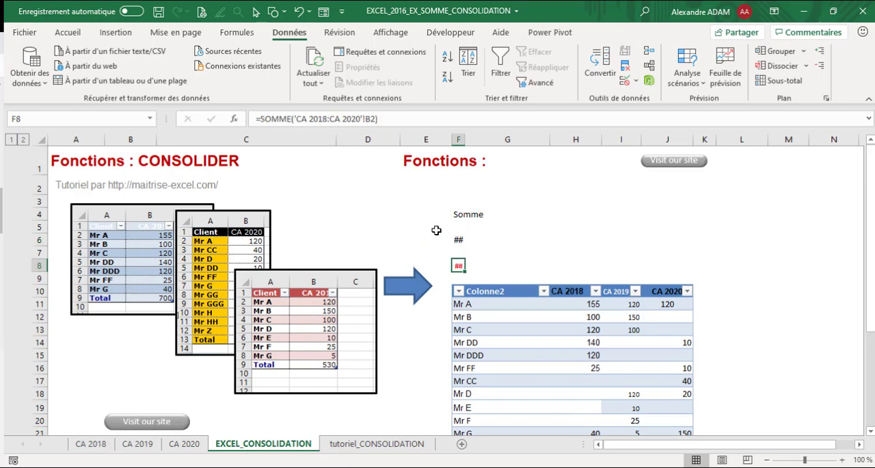
click(389, 121)
scroll(512, 227, down, 4)
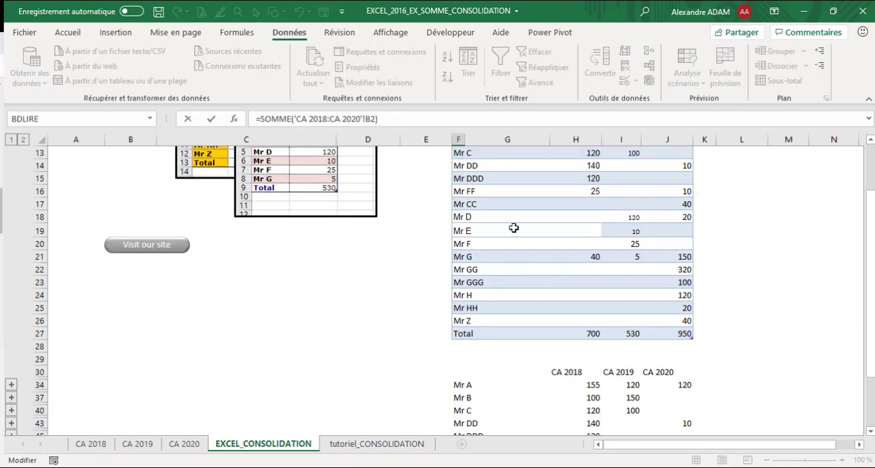
scroll(512, 201, up, 2)
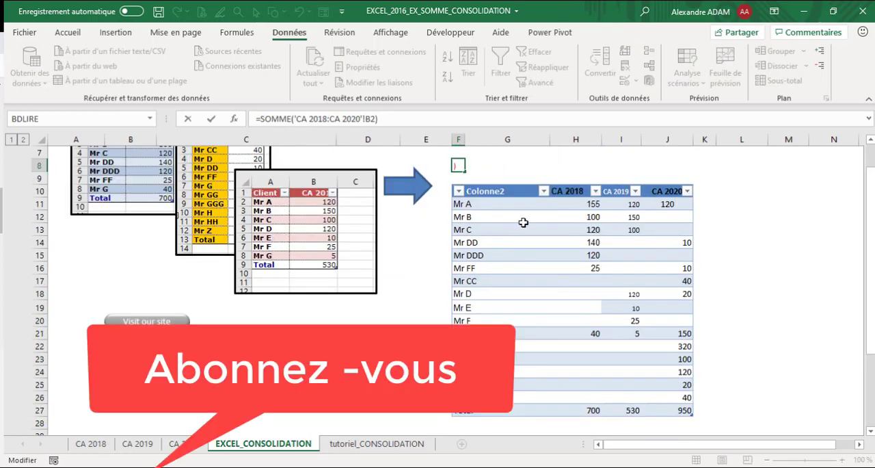